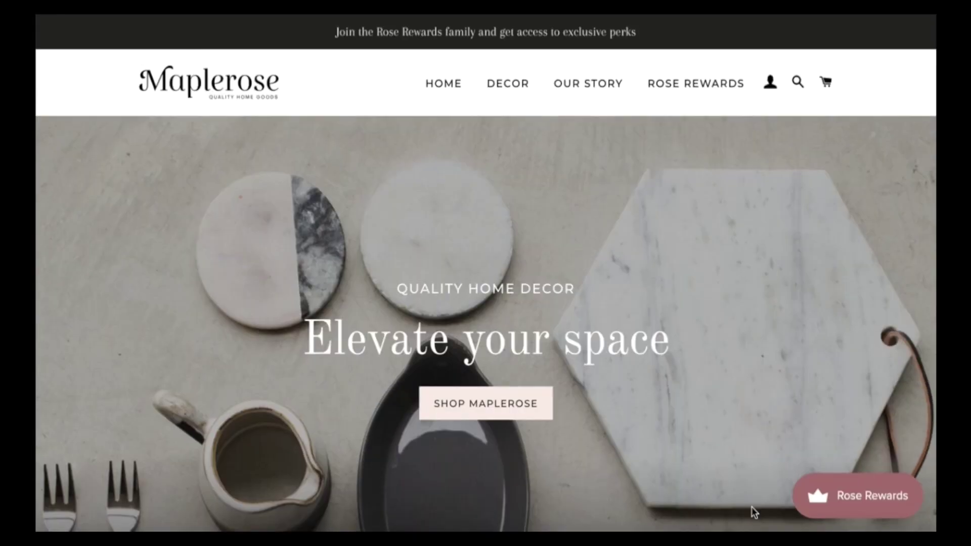
# - Open the Rose Rewards panel on the Maplerose storefront
pyautogui.click(875, 511)
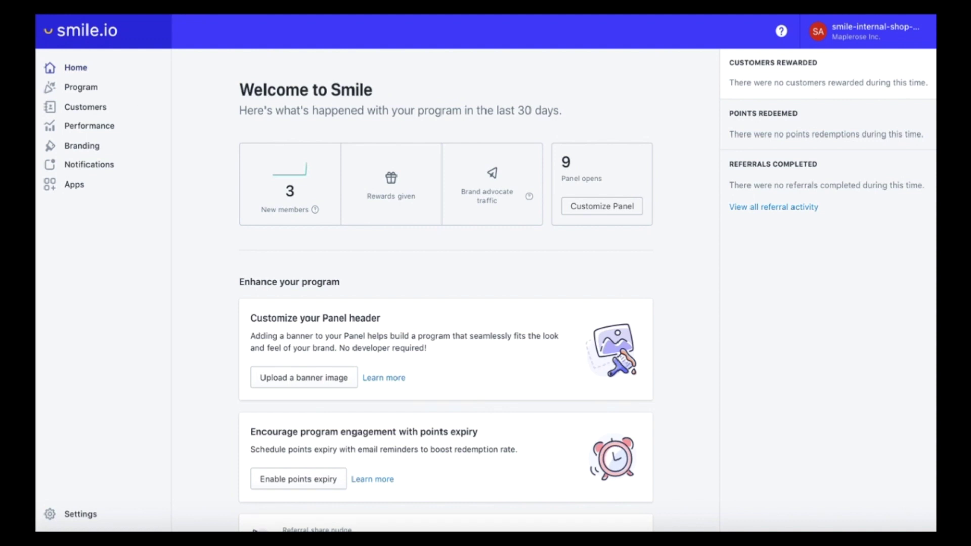
# - Open the Branding colour settings and leave the panel style on Light after trying Dark
pyautogui.click(89, 150)
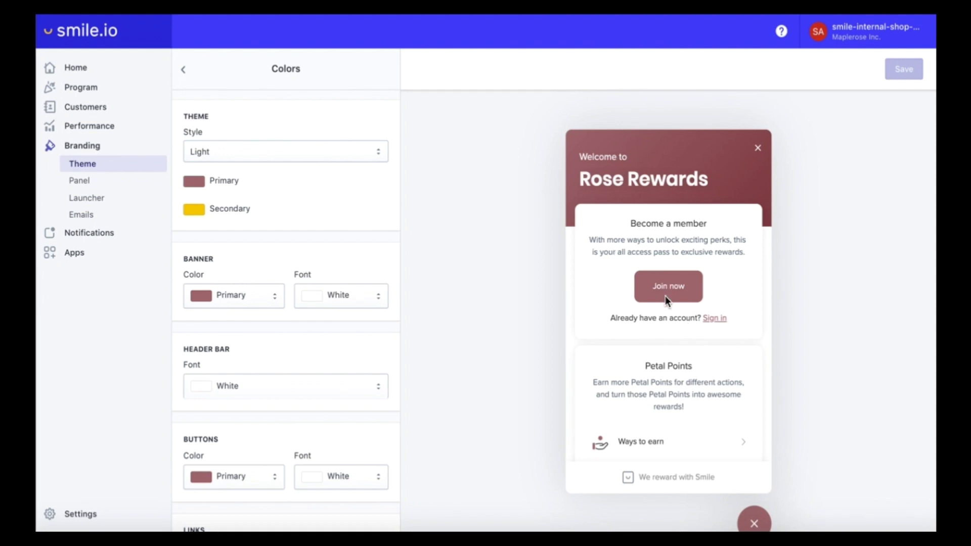
pyautogui.scroll(-5, 666, 300)
pyautogui.scroll(5, 666, 299)
pyautogui.click(264, 150)
pyautogui.click(263, 163)
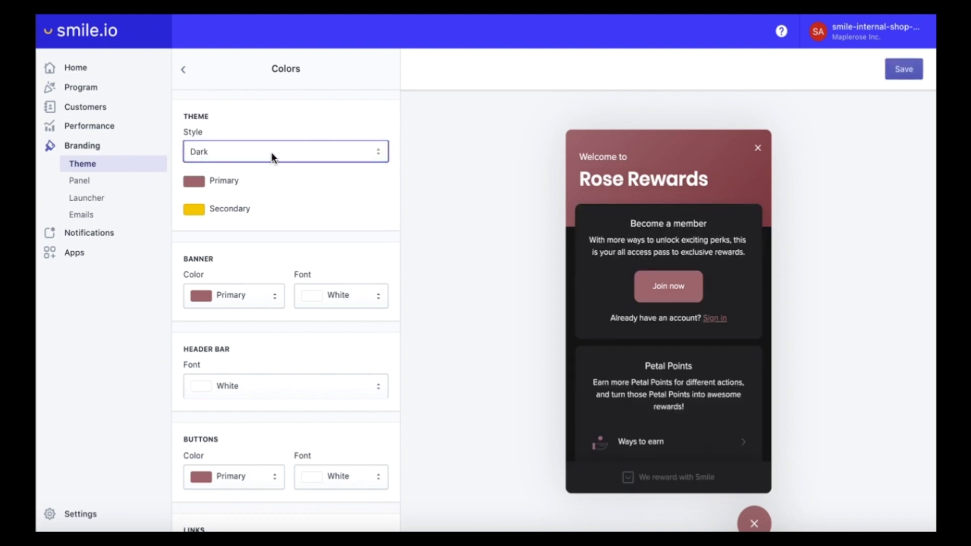
pyautogui.click(272, 153)
pyautogui.click(266, 142)
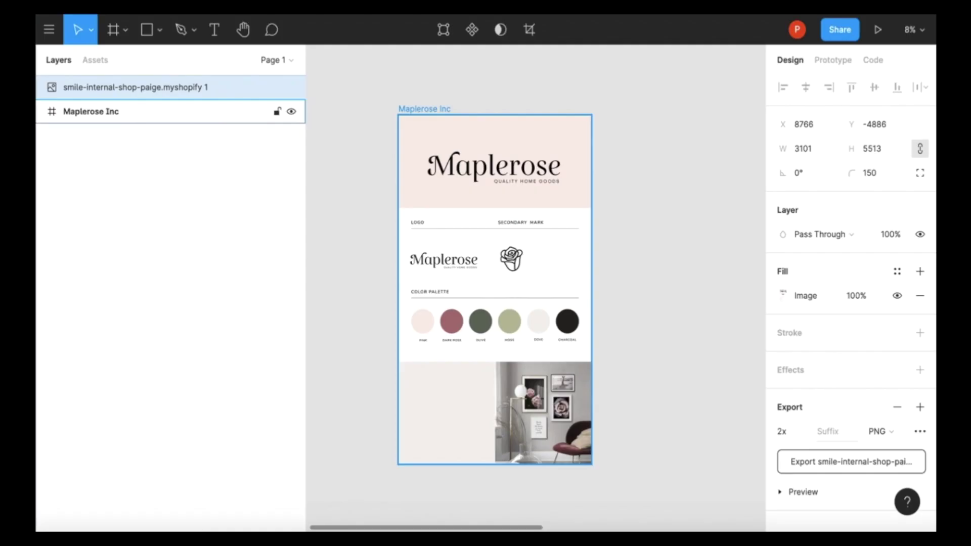
# - Copy the pale pink F9EBE6 hex value from the Maplerose brand palette in Figma
pyautogui.doubleClick(422, 323)
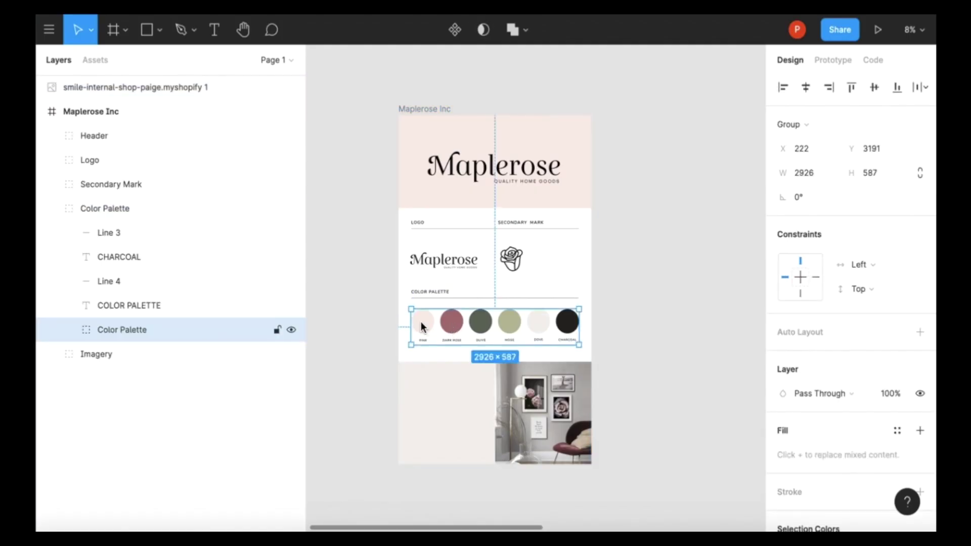
pyautogui.doubleClick(421, 321)
pyautogui.click(810, 401)
pyautogui.hotkey('ctrl', 'c')
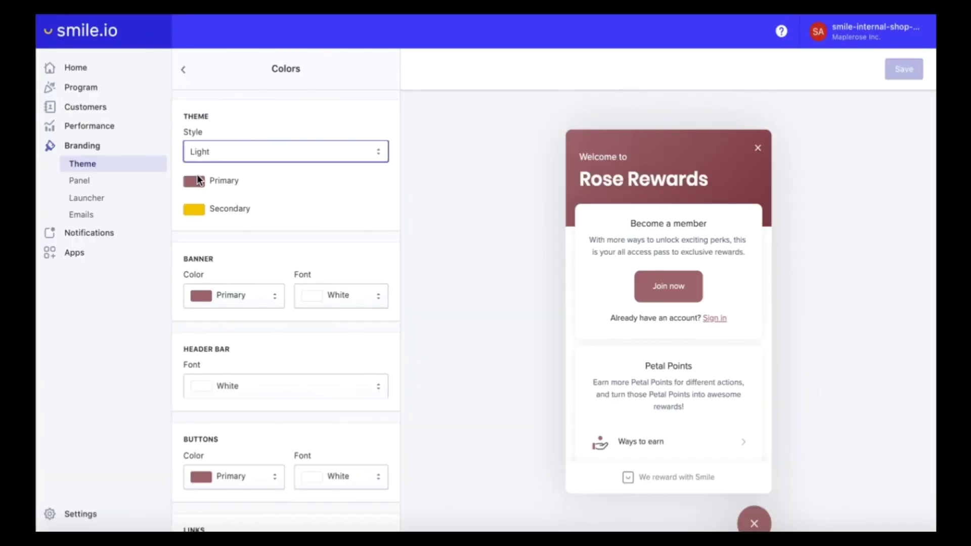
# - Set the theme's Primary colour to #F9EBE6
pyautogui.click(192, 180)
pyautogui.click(248, 335)
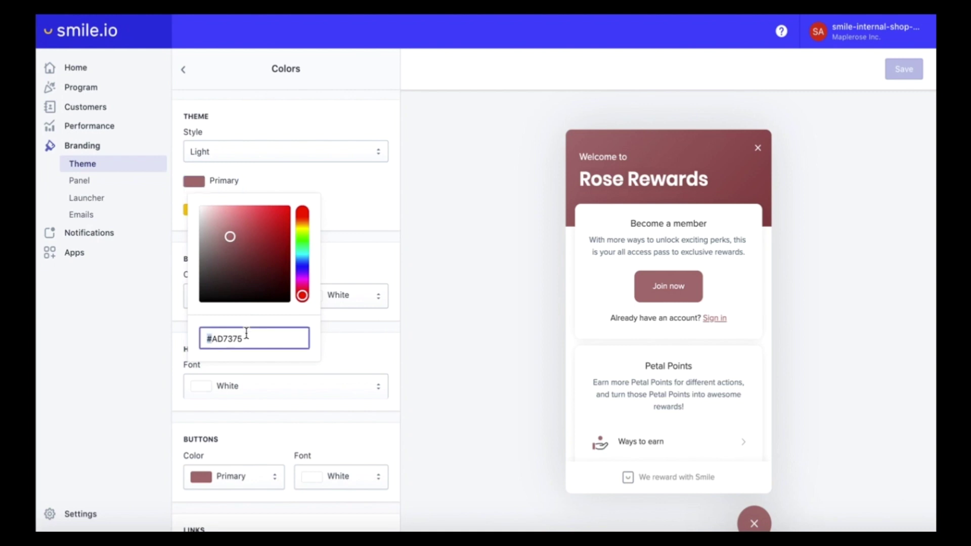
pyautogui.hotkey('ctrl', 'v')
pyautogui.hotkey('ctrl', 'a')
pyautogui.hotkey('ctrl', 'v')
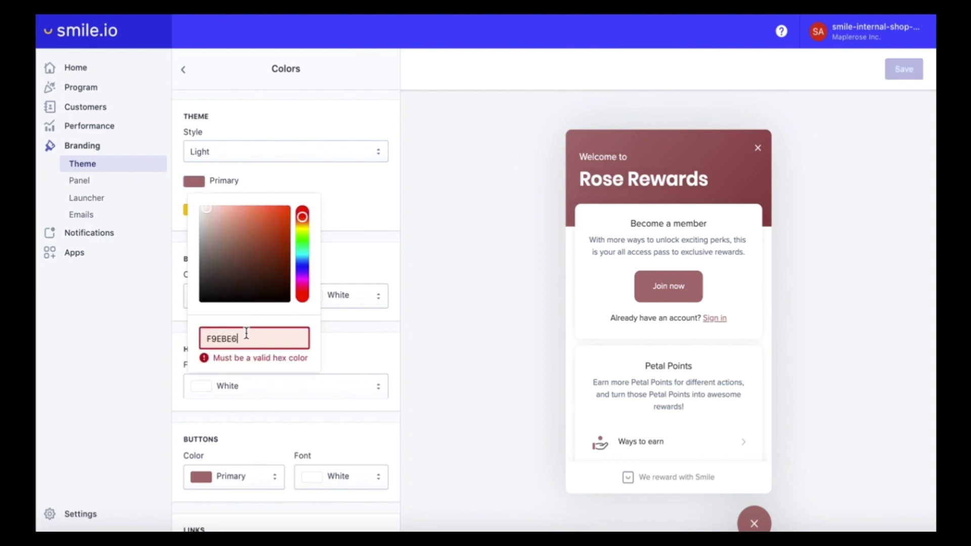
pyautogui.click(207, 339)
pyautogui.write('#')
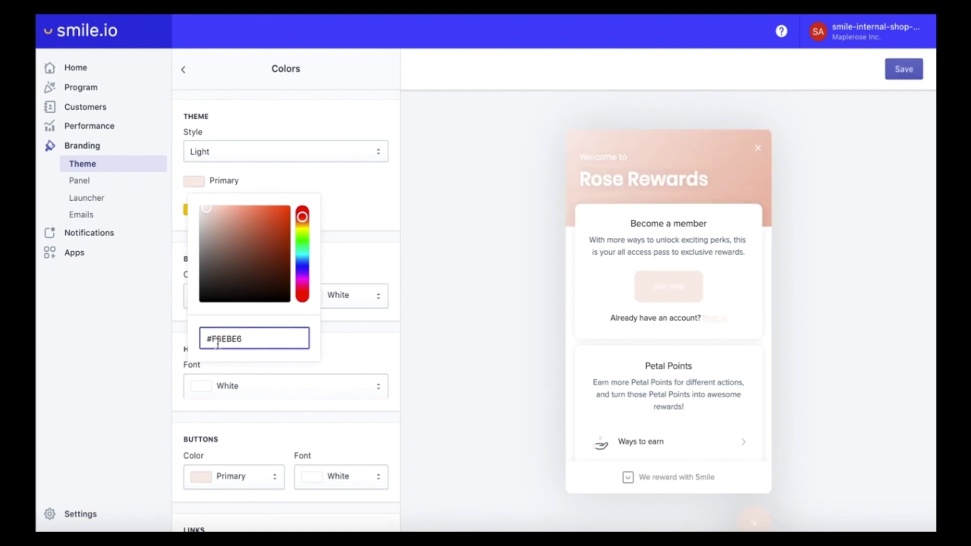
pyautogui.doubleClick(224, 347)
pyautogui.click(382, 274)
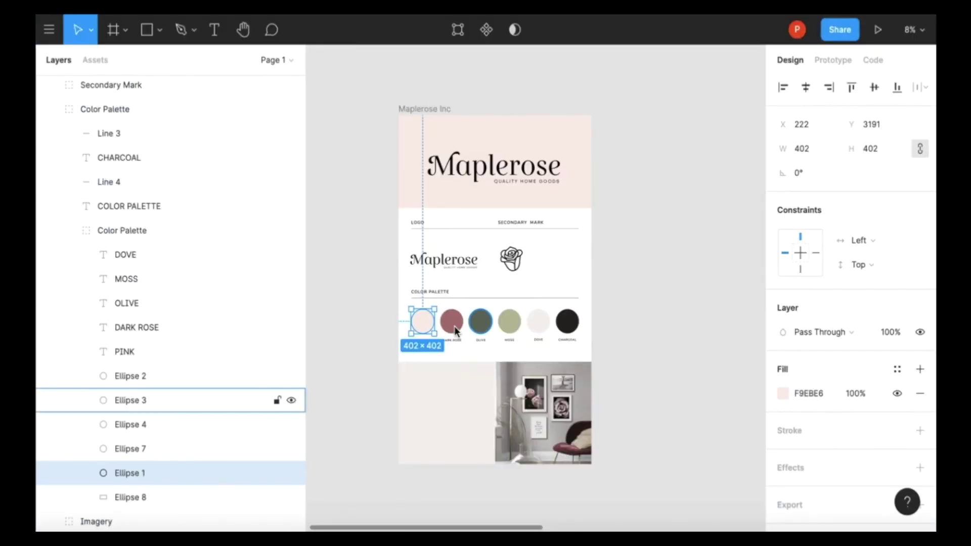
# - Copy dark rose AD7375 from the brand palette and make it the Secondary colour
pyautogui.click(452, 325)
pyautogui.click(809, 320)
pyautogui.press('super+c')
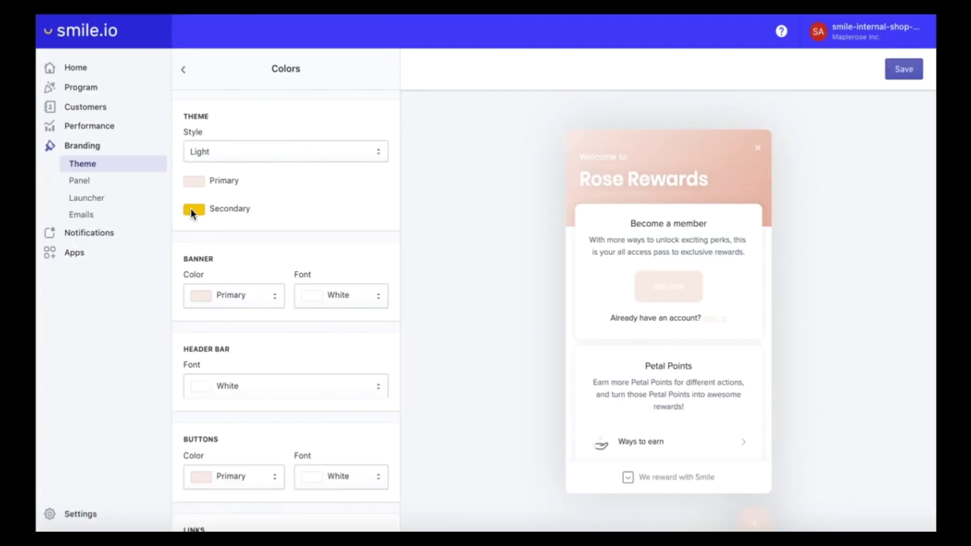
pyautogui.click(193, 210)
pyautogui.doubleClick(241, 366)
pyautogui.press('super+v')
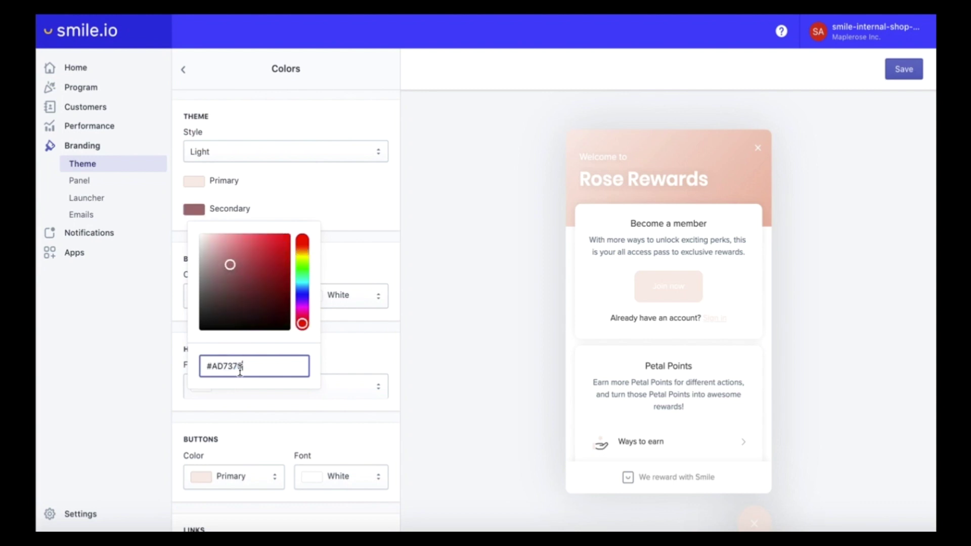
pyautogui.click(358, 206)
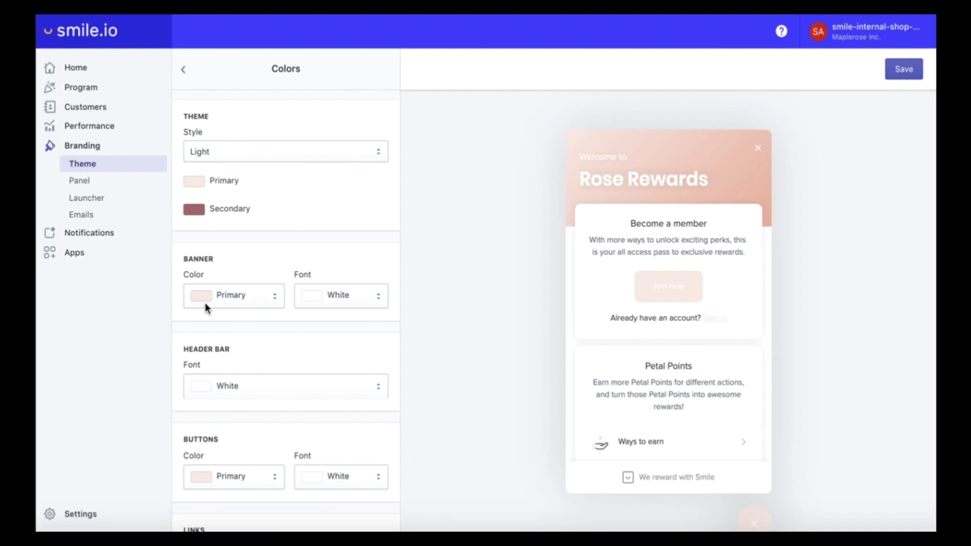
# - Make the banner and header bar text Black
pyautogui.click(345, 295)
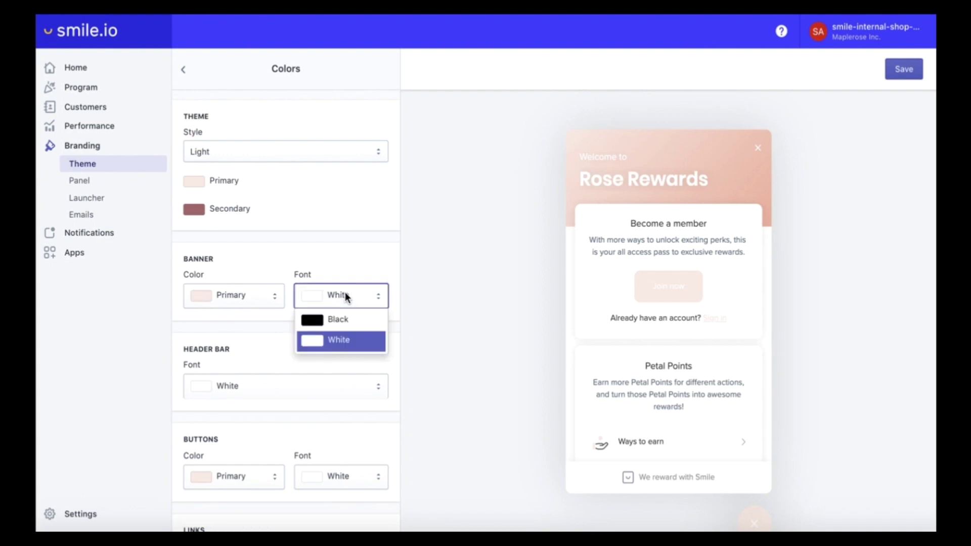
pyautogui.click(345, 327)
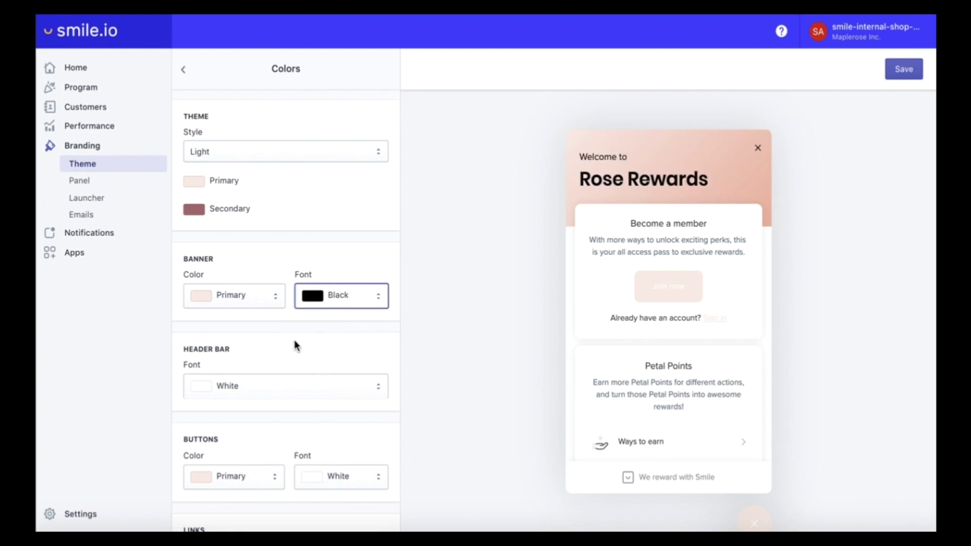
pyautogui.scroll(-4, 232, 359)
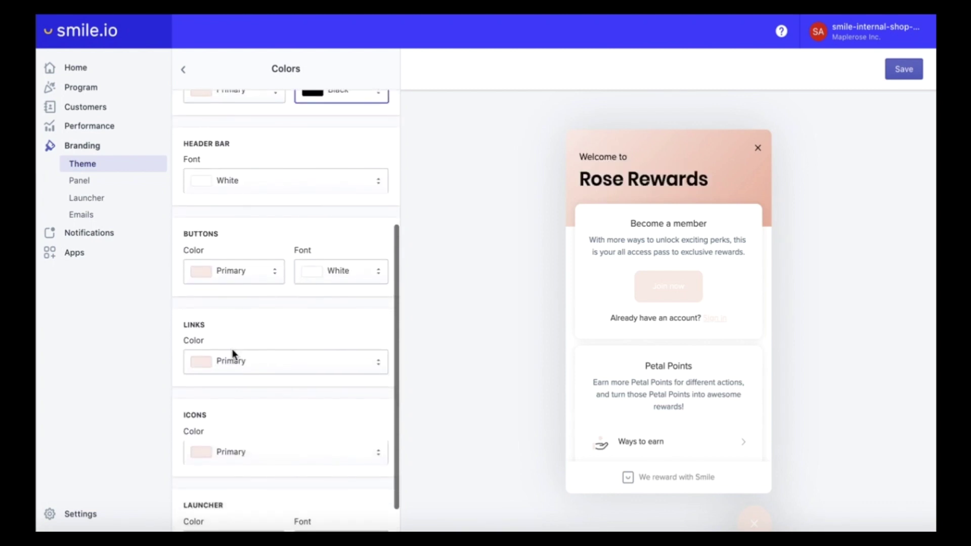
pyautogui.click(229, 181)
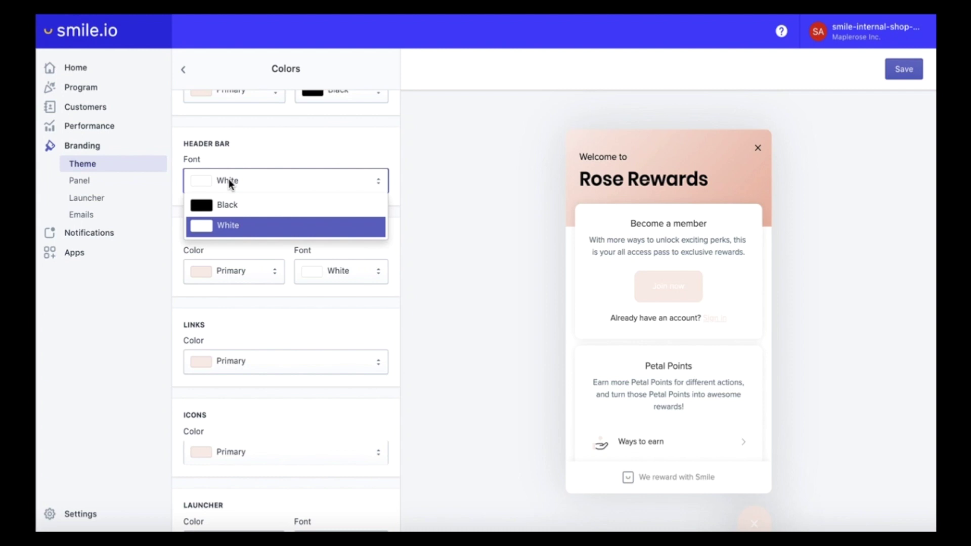
pyautogui.click(225, 205)
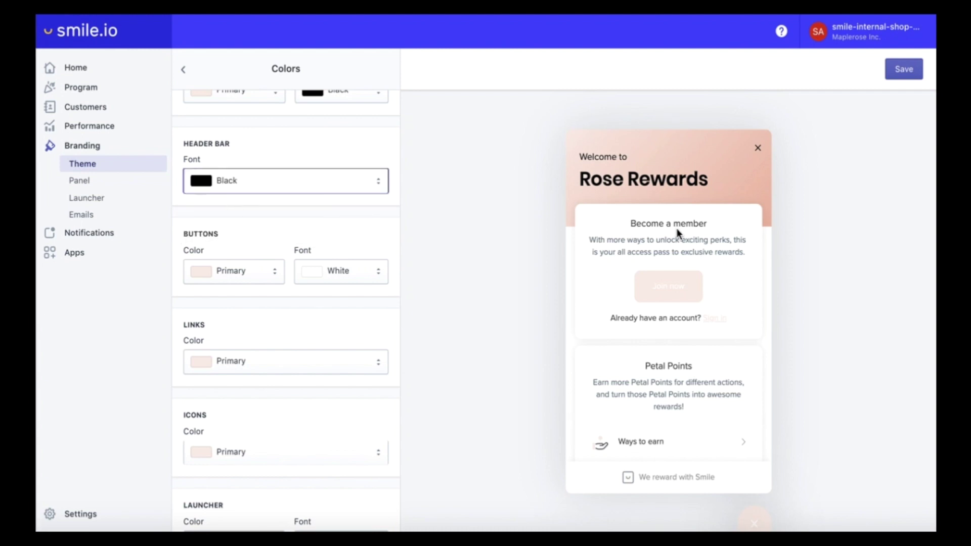
pyautogui.scroll(-5, 677, 230)
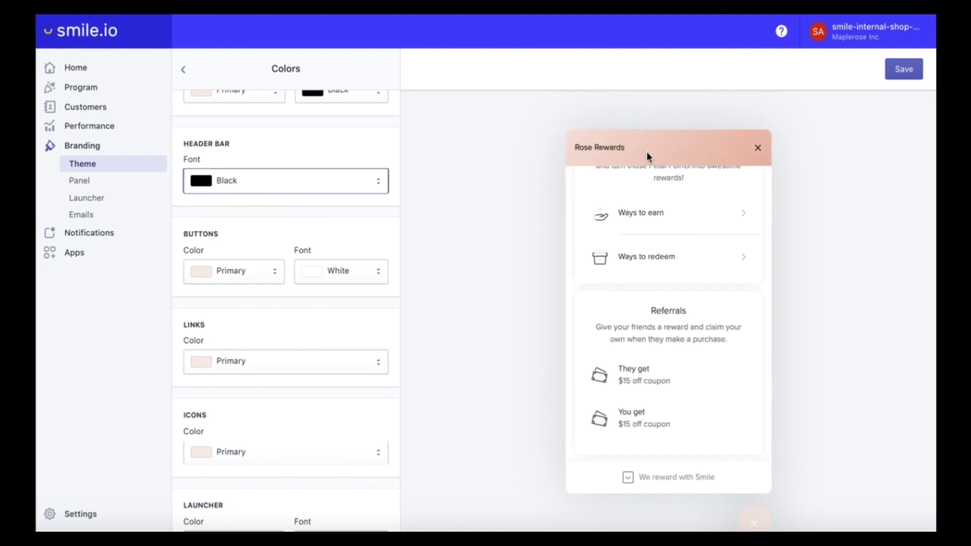
pyautogui.scroll(5, 665, 245)
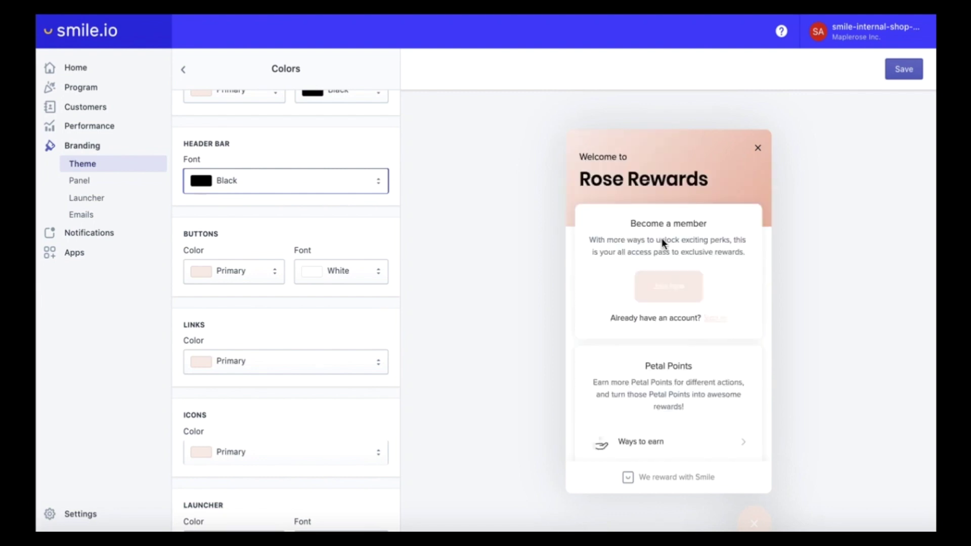
# - Colour the buttons, links and icons with the dark rose Secondary colour
pyautogui.click(227, 281)
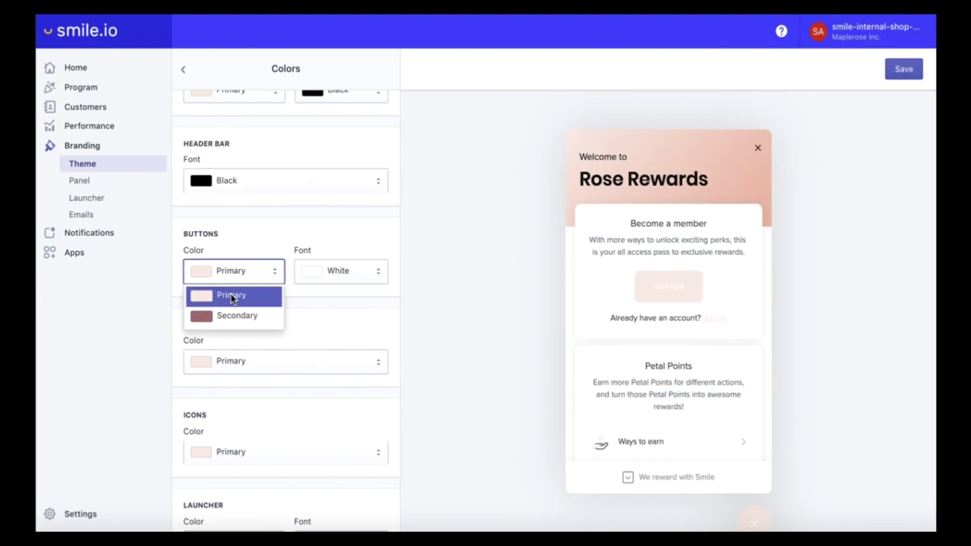
pyautogui.click(238, 320)
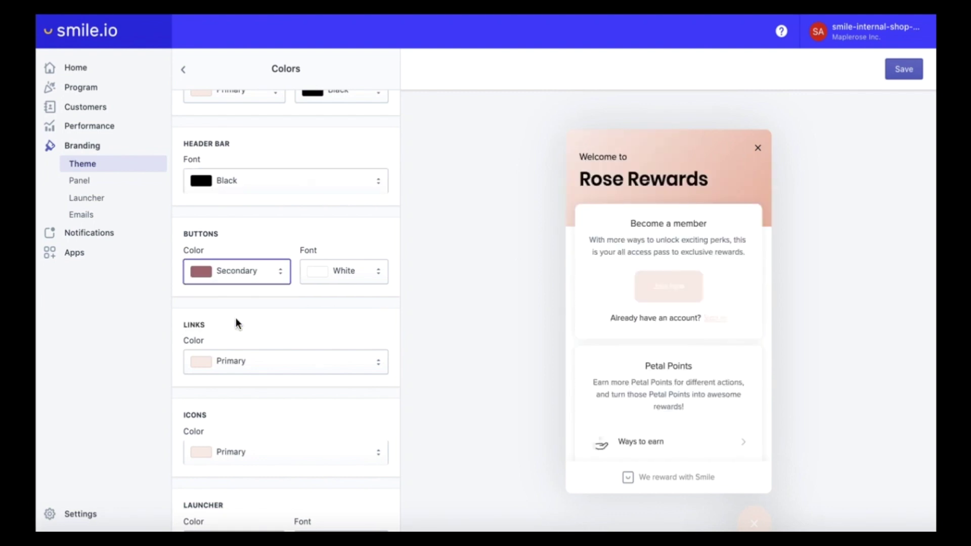
pyautogui.click(236, 360)
pyautogui.click(235, 404)
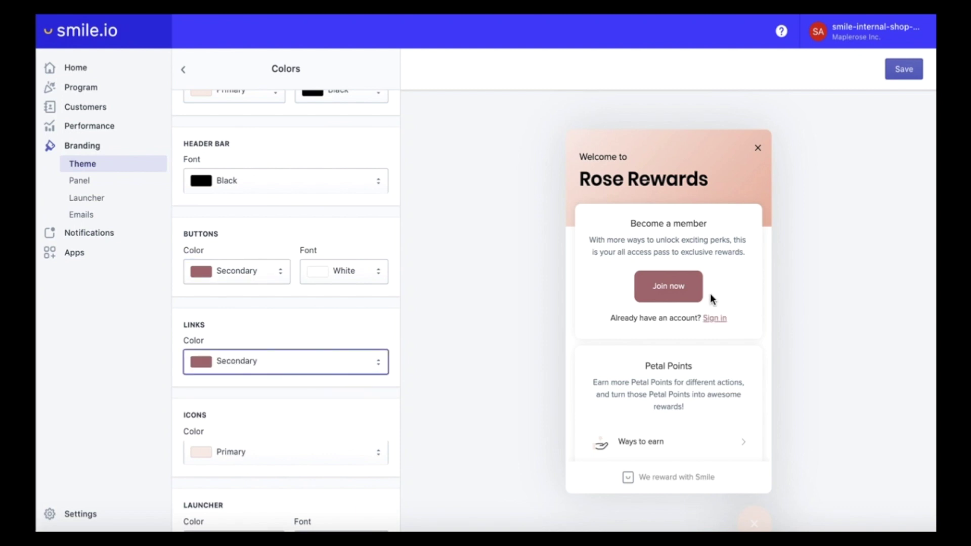
pyautogui.scroll(-5, 695, 292)
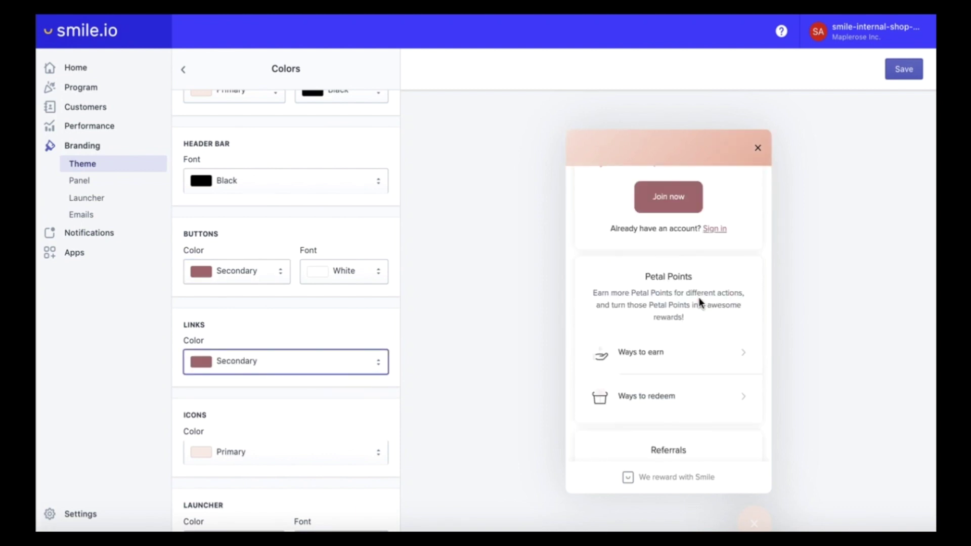
pyautogui.scroll(-1, 276, 407)
pyautogui.click(196, 423)
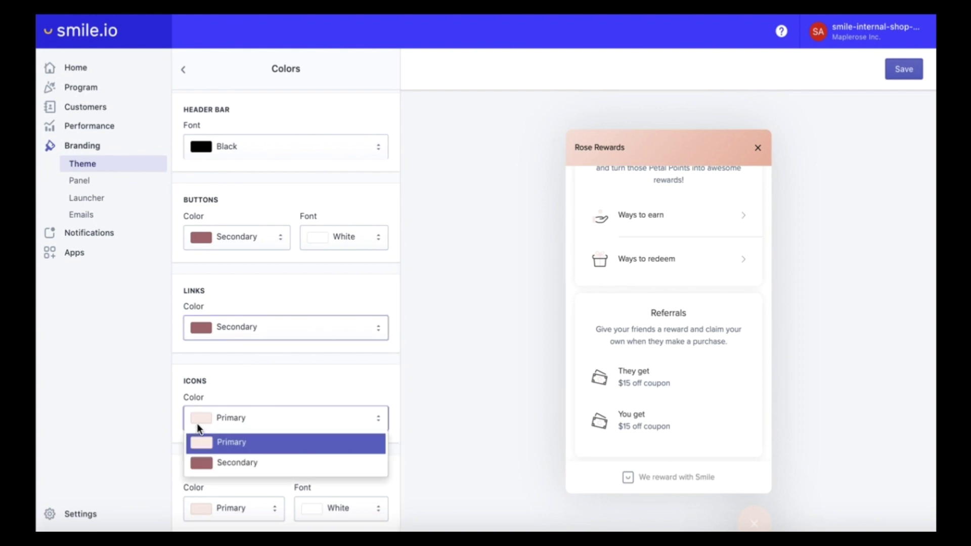
pyautogui.click(202, 465)
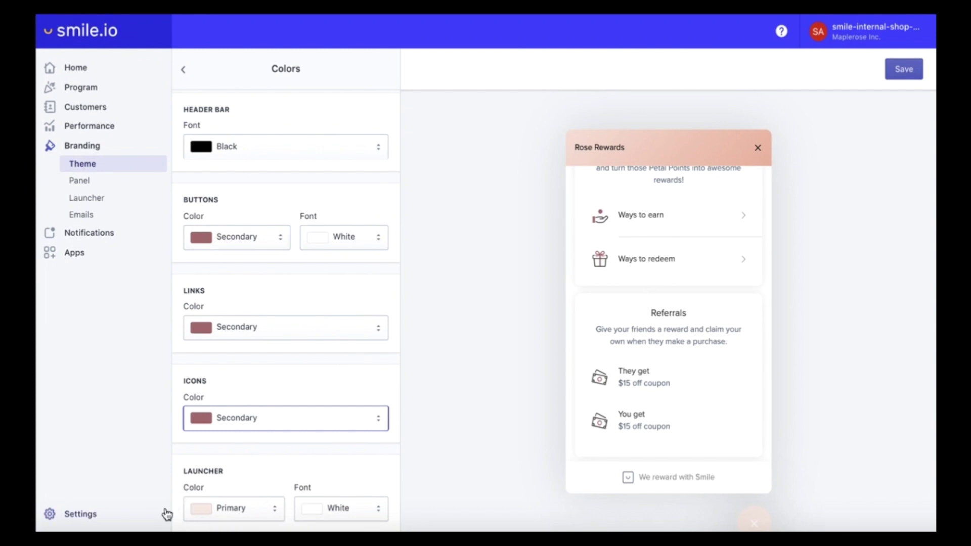
# - Set the launcher font colour to Black and save the theme colours
pyautogui.click(336, 509)
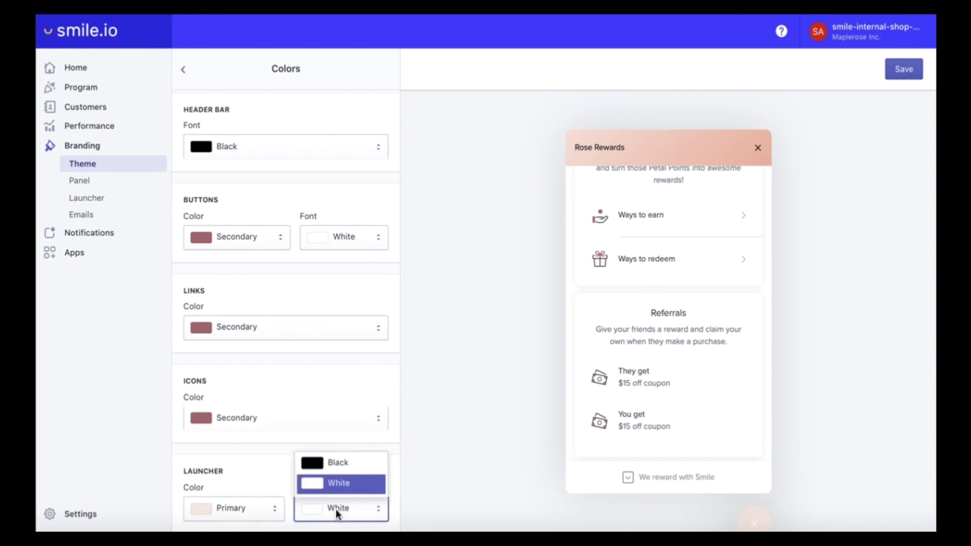
pyautogui.click(332, 463)
pyautogui.scroll(5, 332, 462)
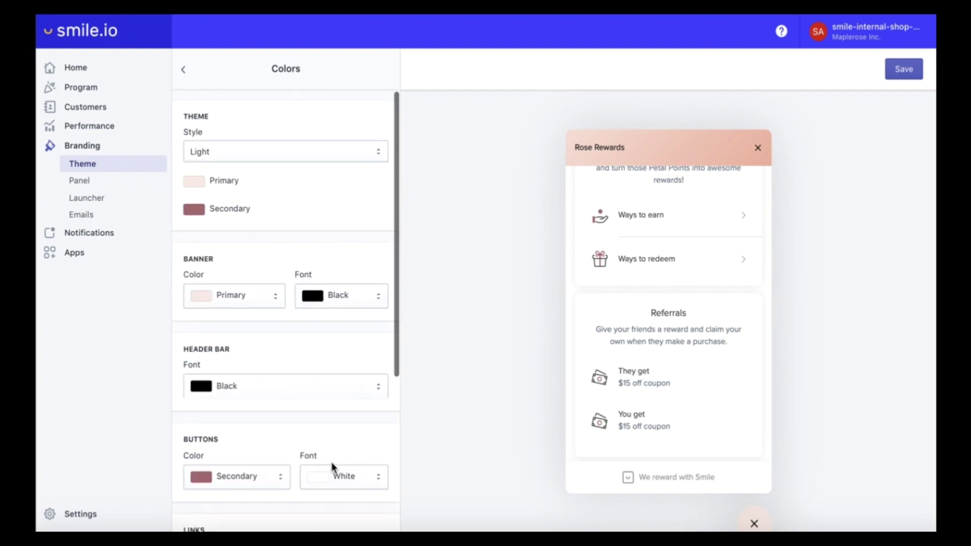
pyautogui.click(905, 70)
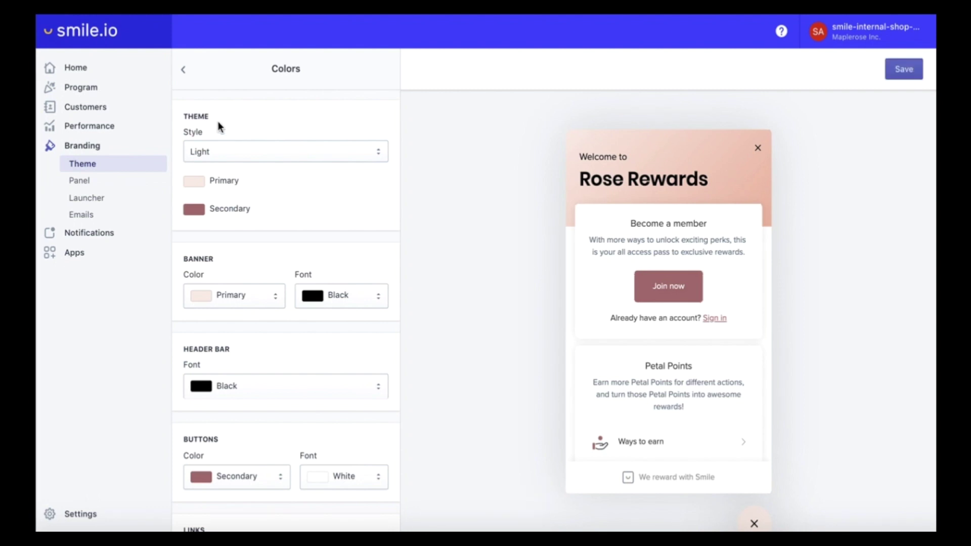
# - In Shapes, switch the launcher container from Circular to Square
pyautogui.click(181, 70)
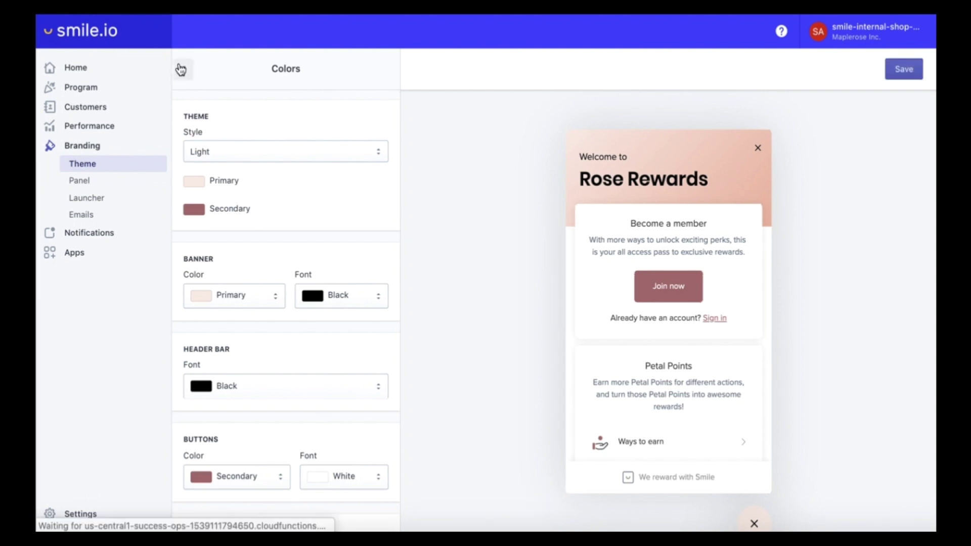
pyautogui.click(227, 161)
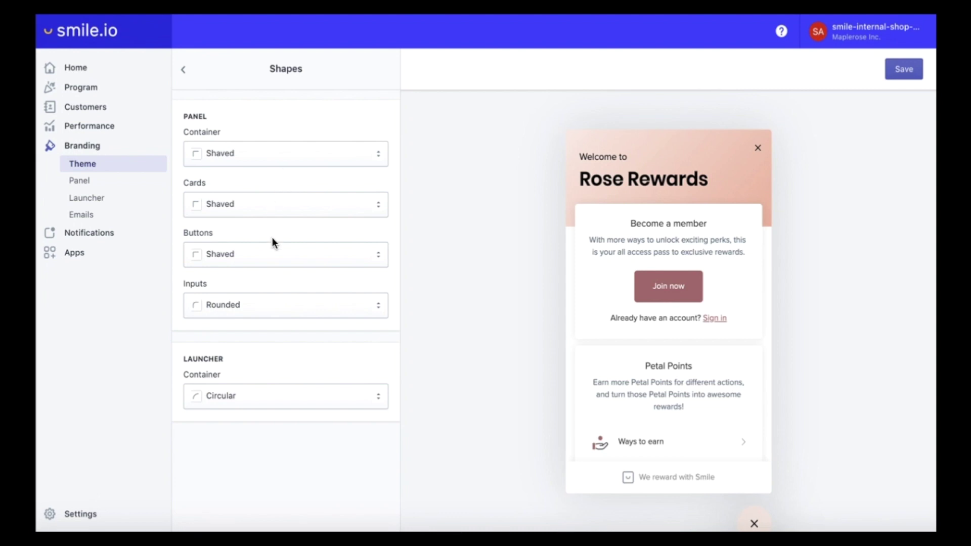
pyautogui.click(262, 399)
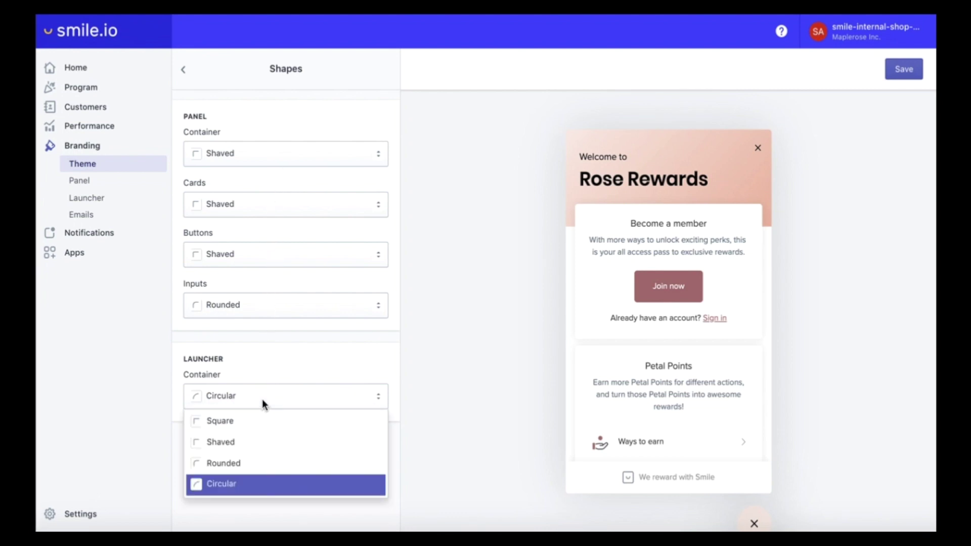
pyautogui.click(224, 428)
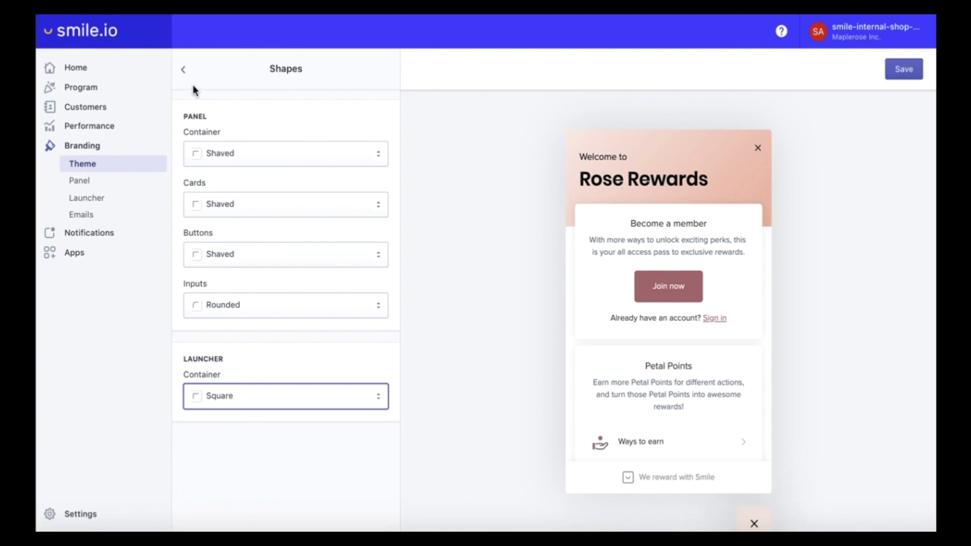
# - Set the panel wallpaper to Cross-hatching instead of Waves, then return to the Theme list
pyautogui.click(231, 404)
pyautogui.click(232, 442)
pyautogui.click(184, 70)
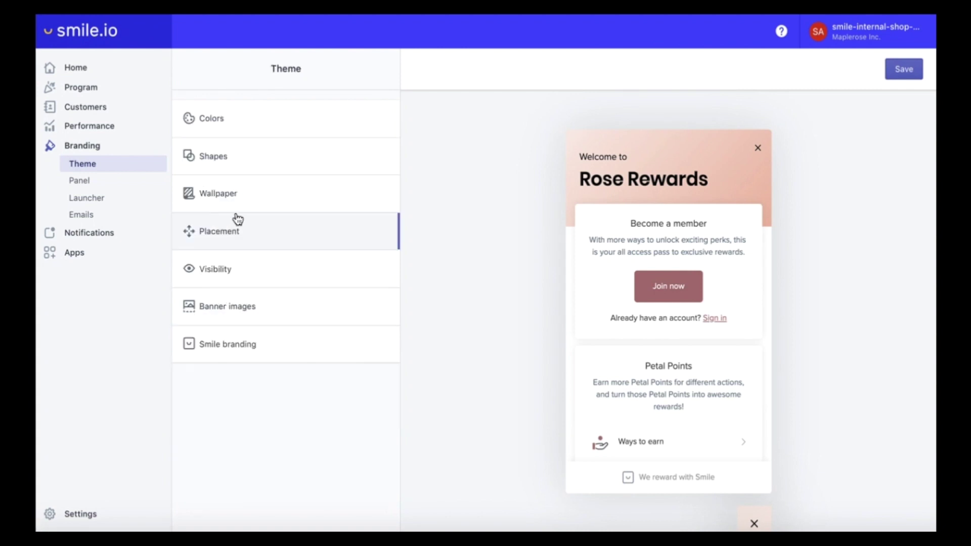
pyautogui.click(232, 194)
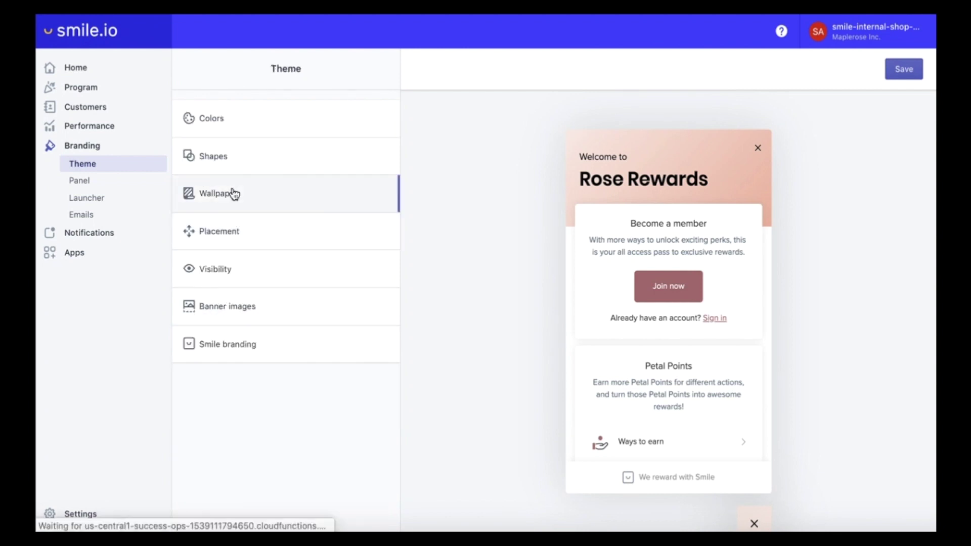
pyautogui.click(202, 177)
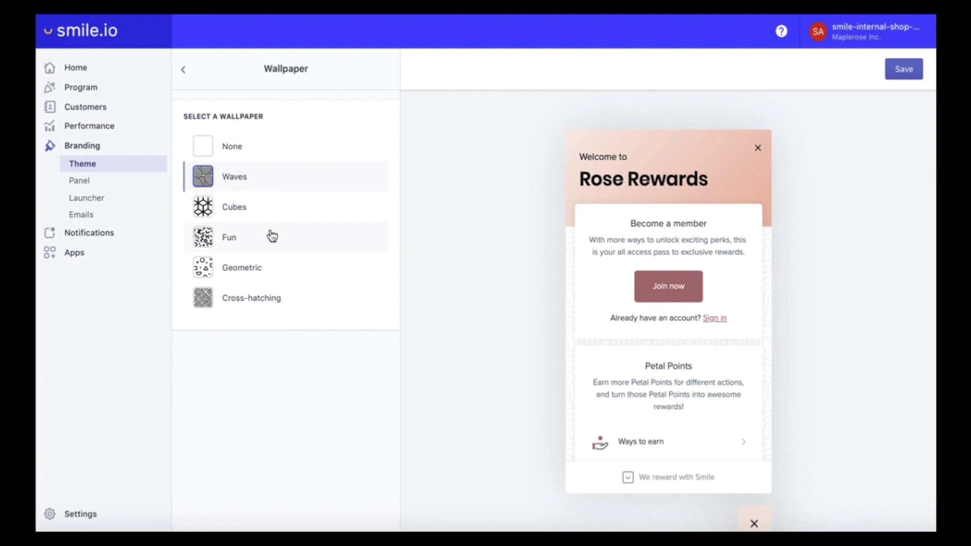
pyautogui.click(202, 298)
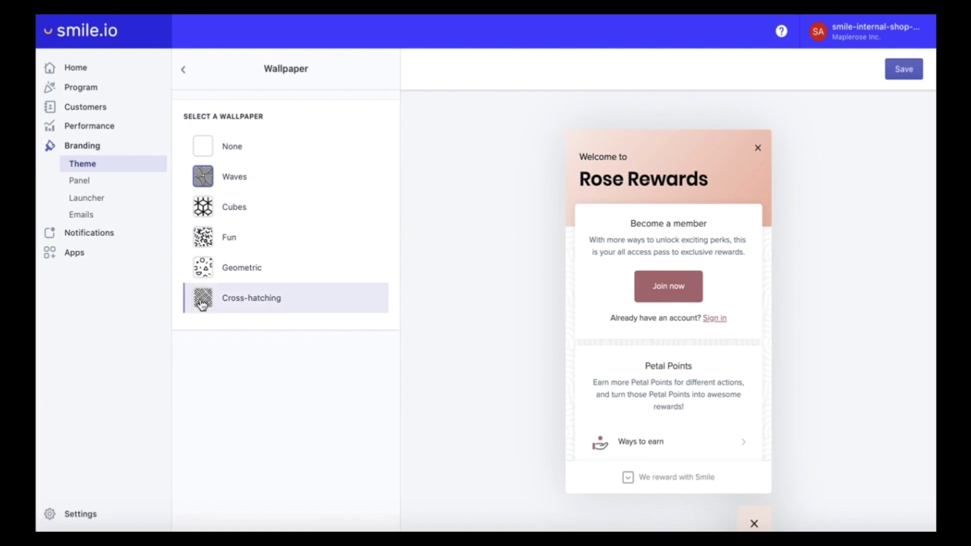
pyautogui.click(185, 72)
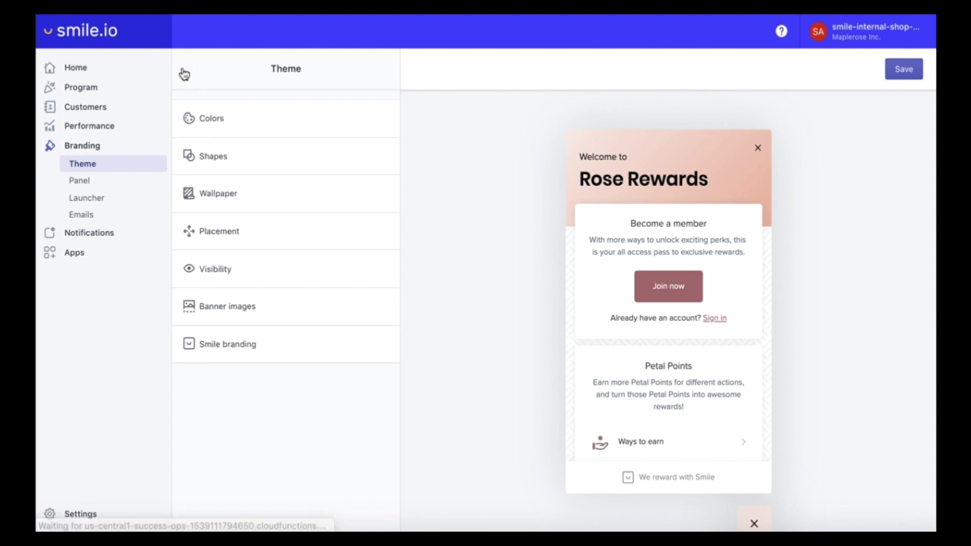
pyautogui.click(215, 237)
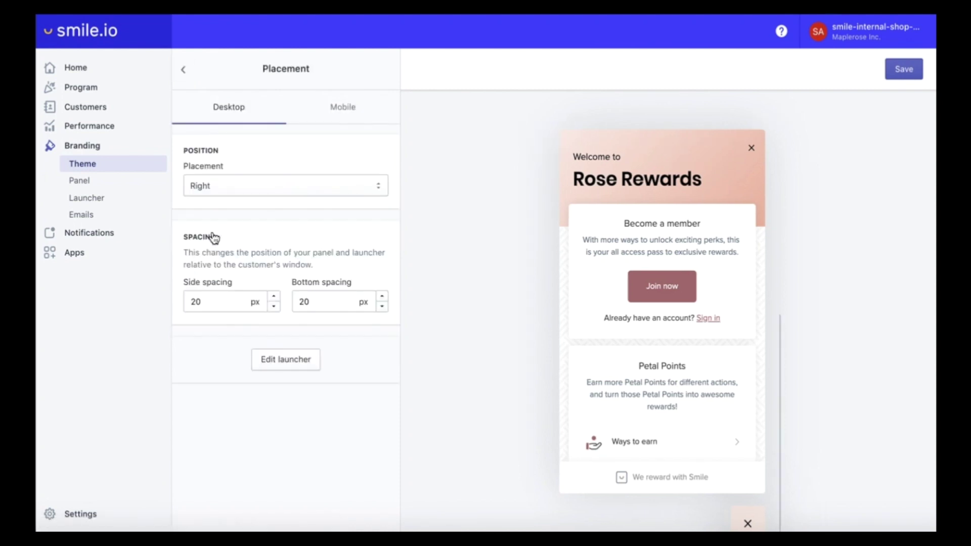
pyautogui.click(217, 183)
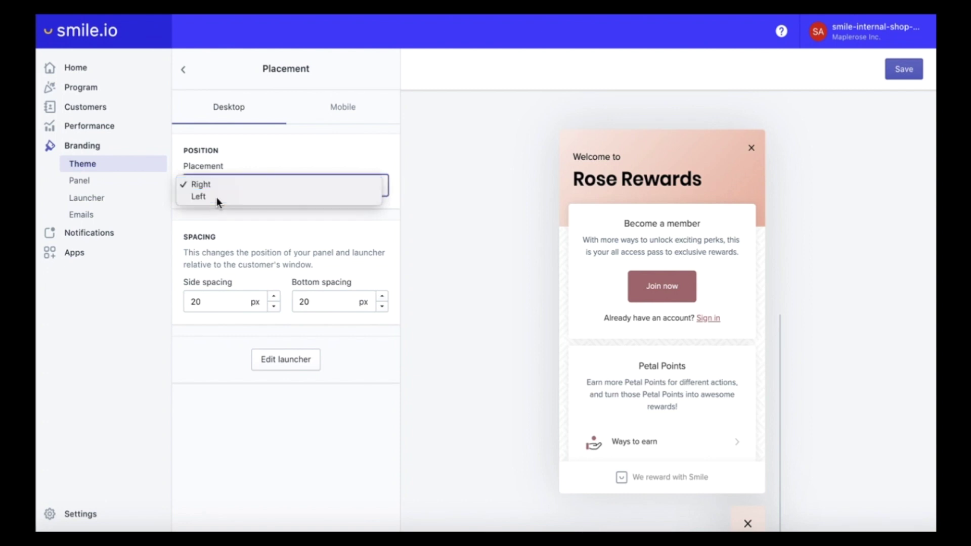
pyautogui.click(217, 198)
pyautogui.click(235, 187)
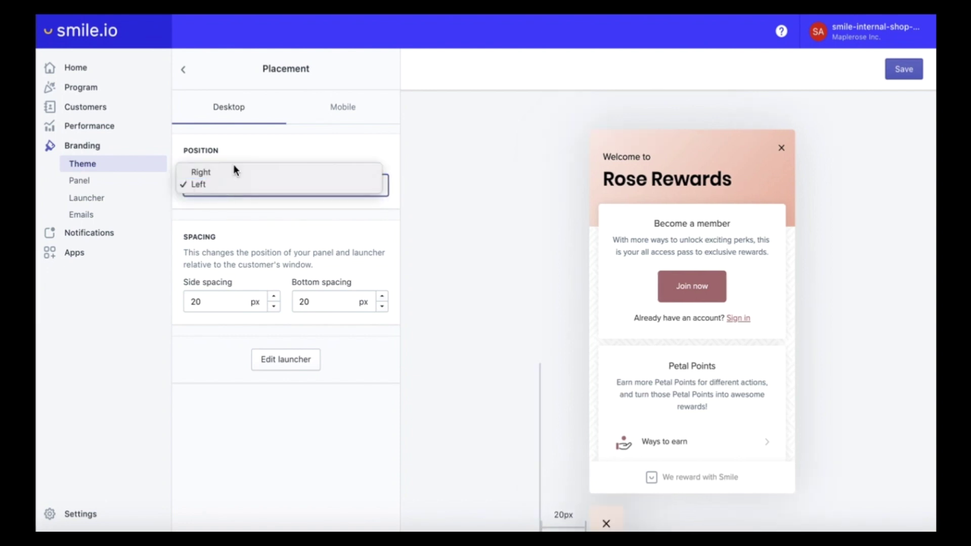
pyautogui.click(233, 172)
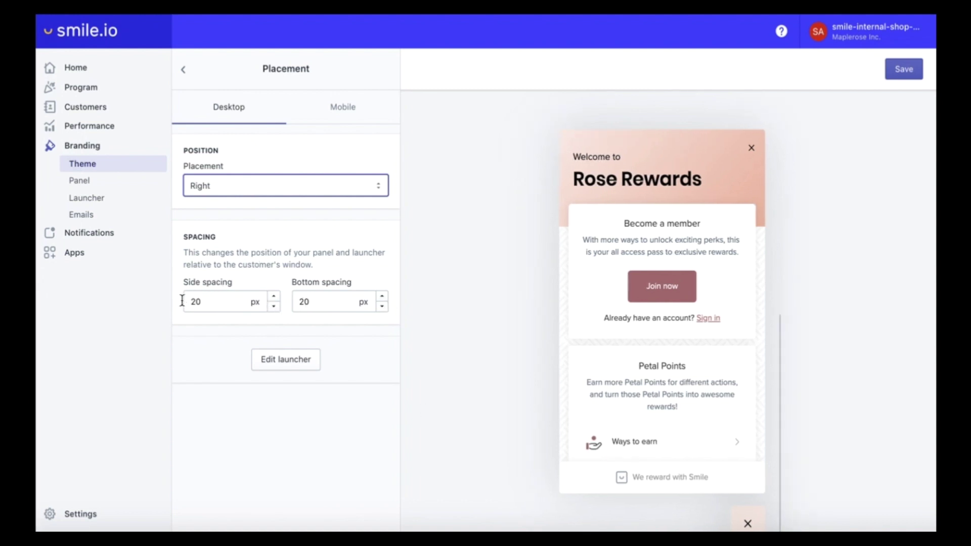
pyautogui.scroll(-5, 676, 374)
pyautogui.scroll(5, 676, 375)
pyautogui.click(343, 107)
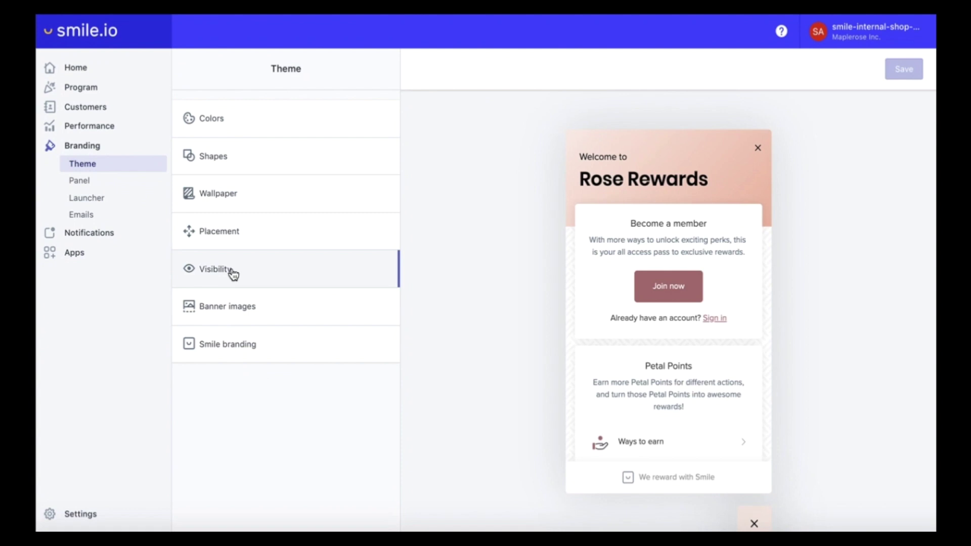
pyautogui.click(233, 275)
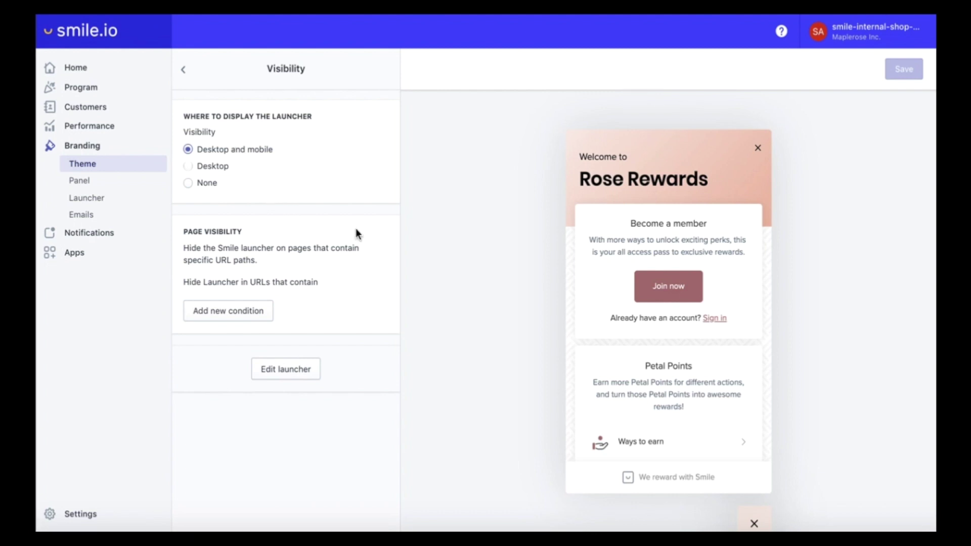
pyautogui.scroll(-5, 620, 238)
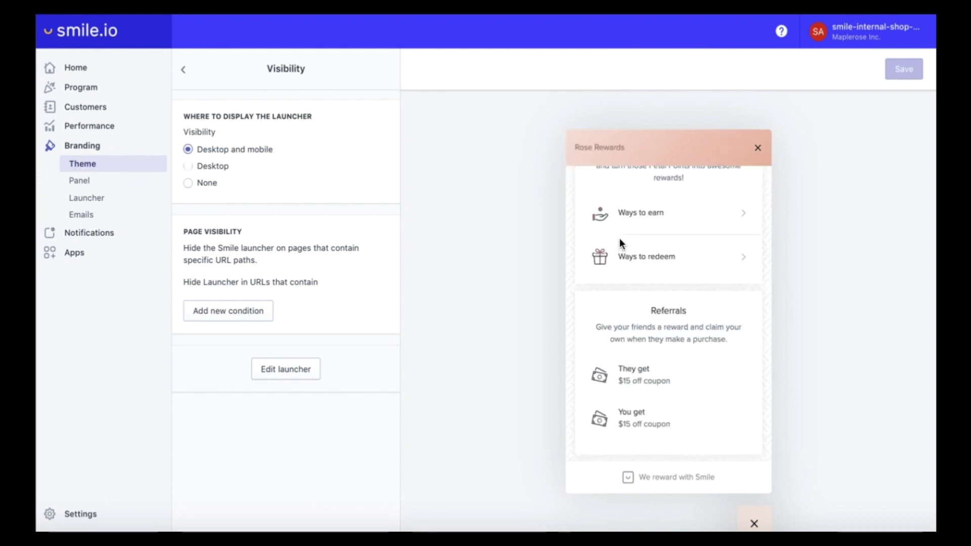
pyautogui.click(185, 73)
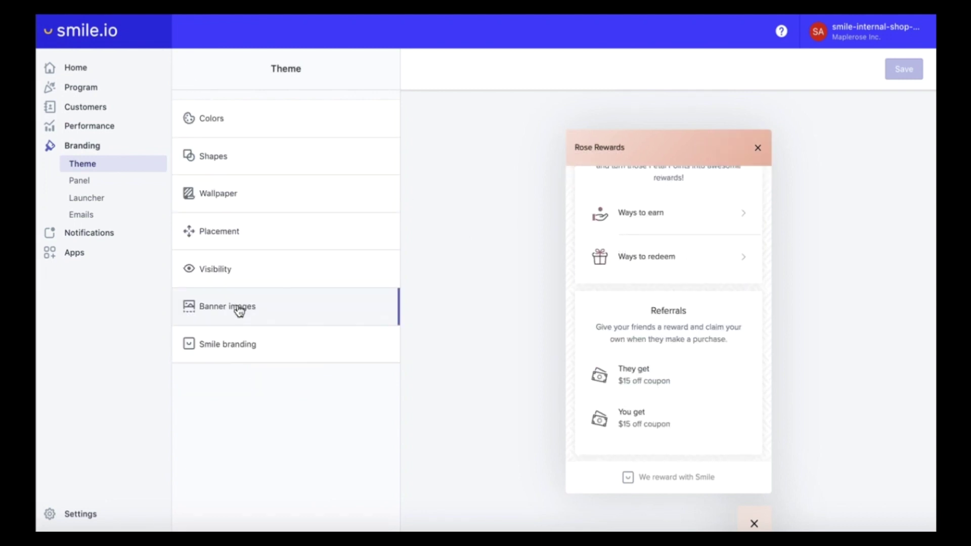
pyautogui.click(239, 310)
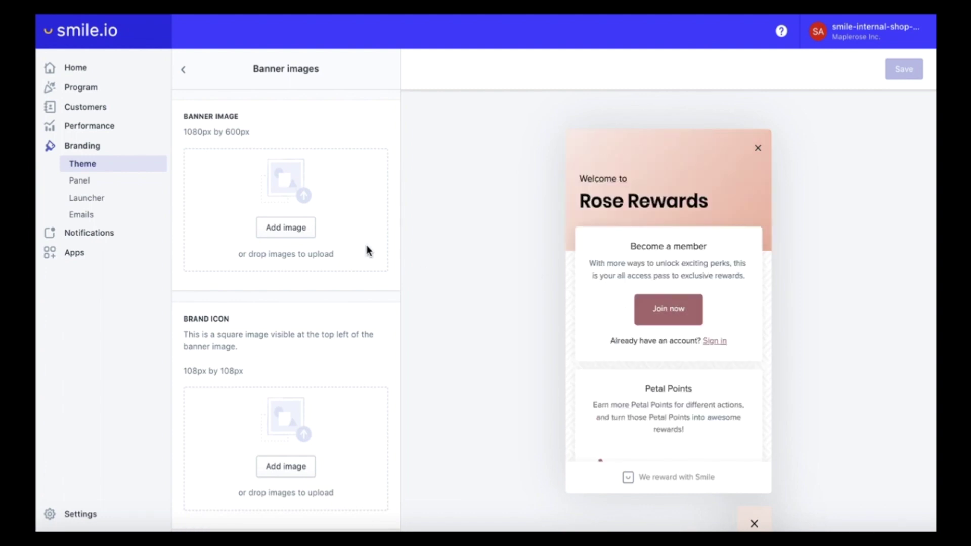
# - Upload Maplerose_Banner.png as the panel banner image
pyautogui.click(293, 236)
pyautogui.click(431, 72)
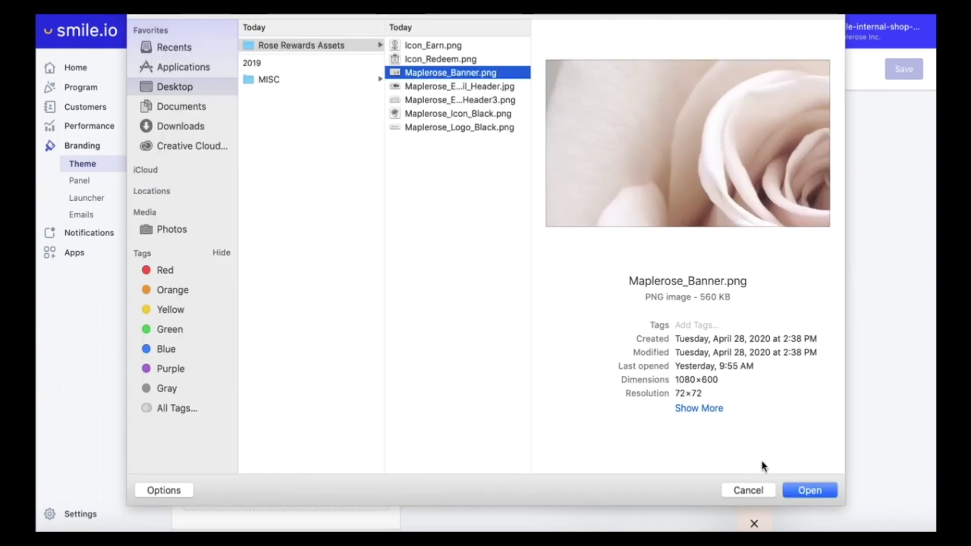
pyautogui.click(797, 491)
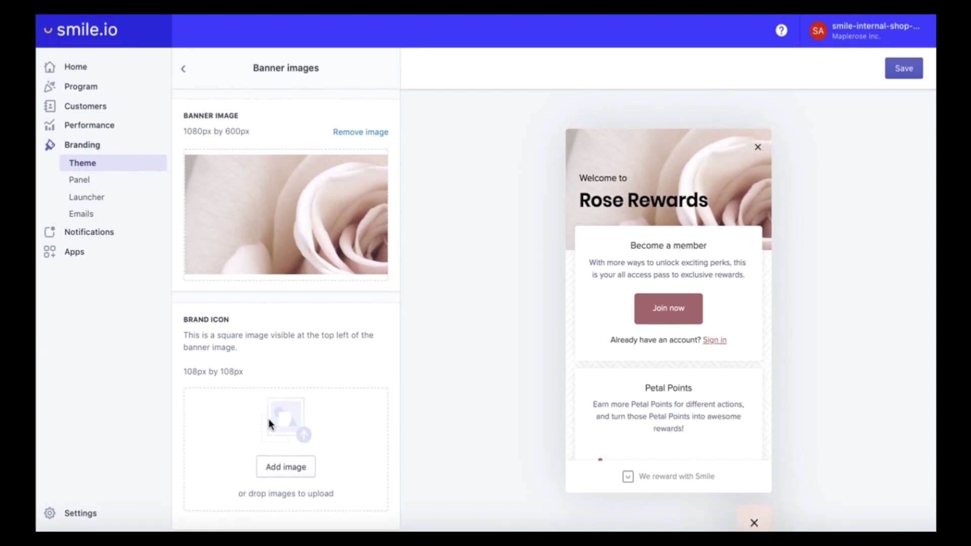
# - Upload Maplerose_Icon_Black.png as the brand icon and save
pyautogui.click(280, 475)
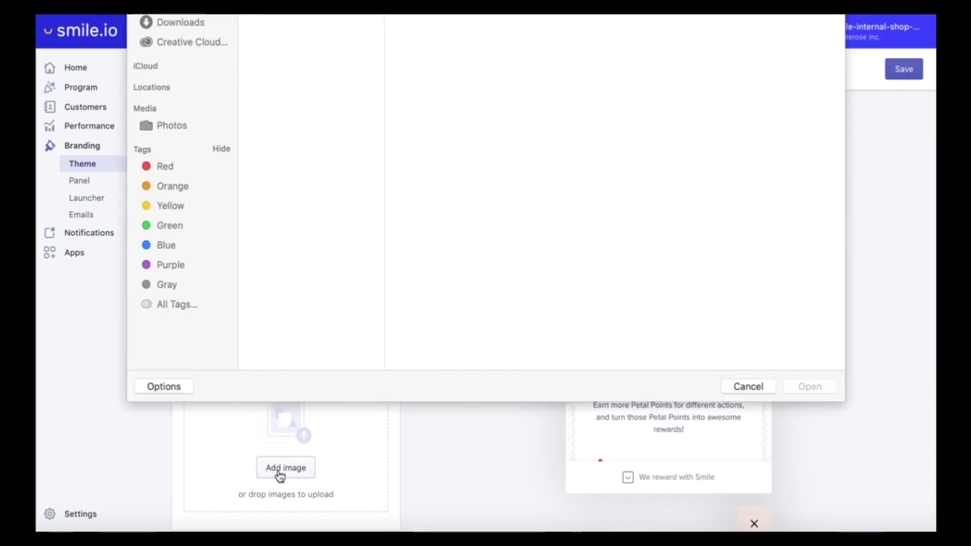
pyautogui.click(296, 115)
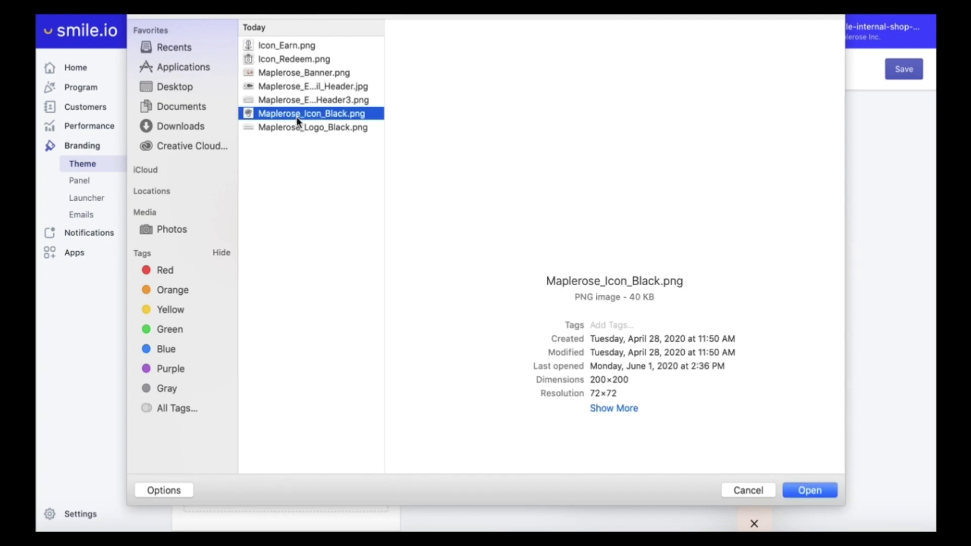
pyautogui.click(794, 489)
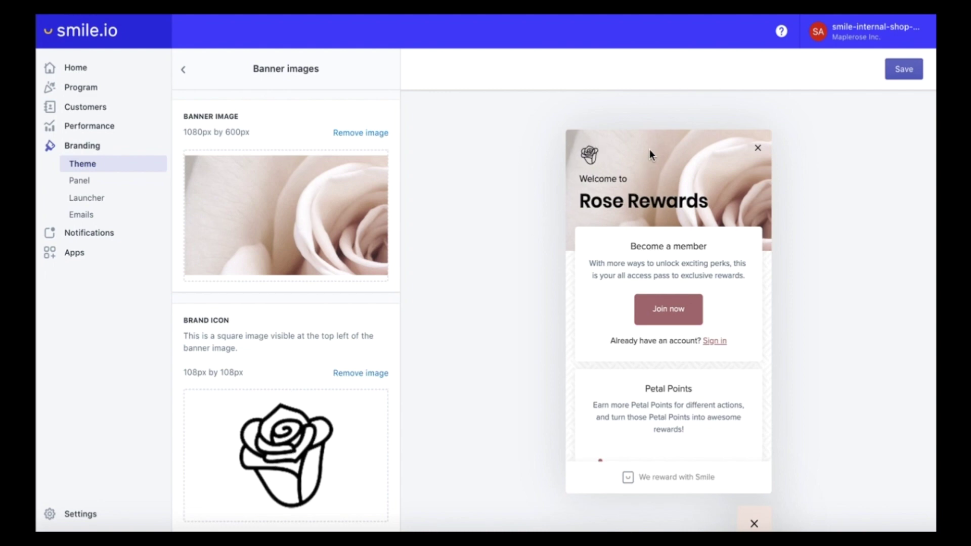
pyautogui.click(899, 70)
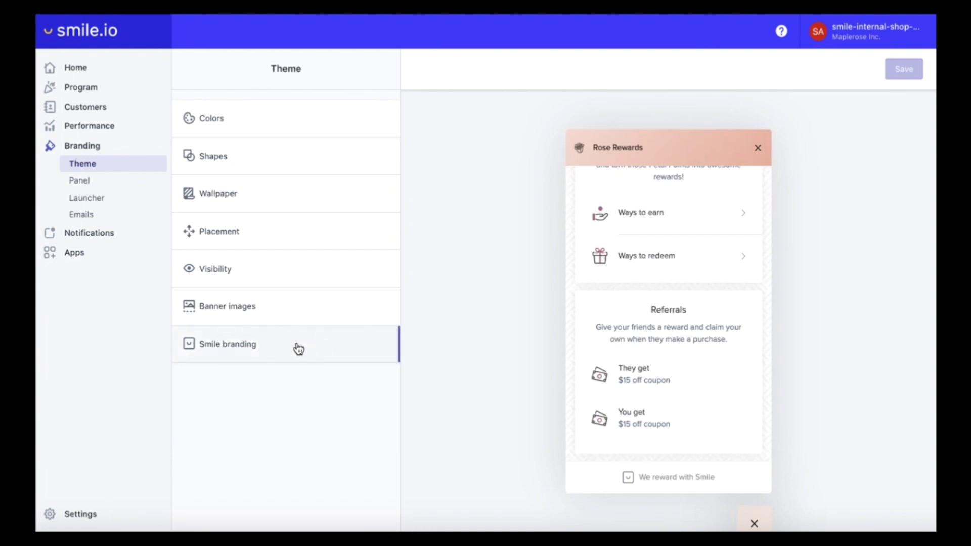
# - Set Smile branding visibility to None and save
pyautogui.click(298, 349)
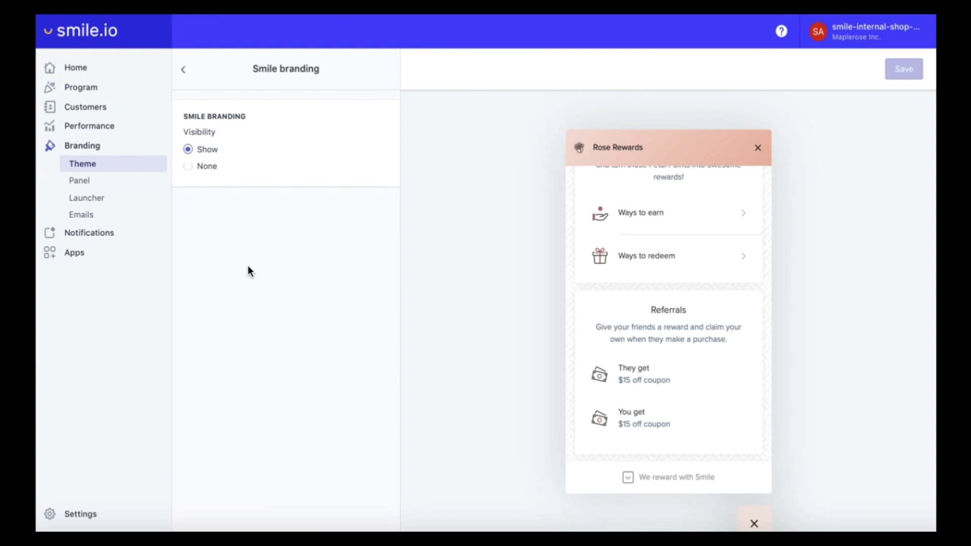
pyautogui.click(188, 166)
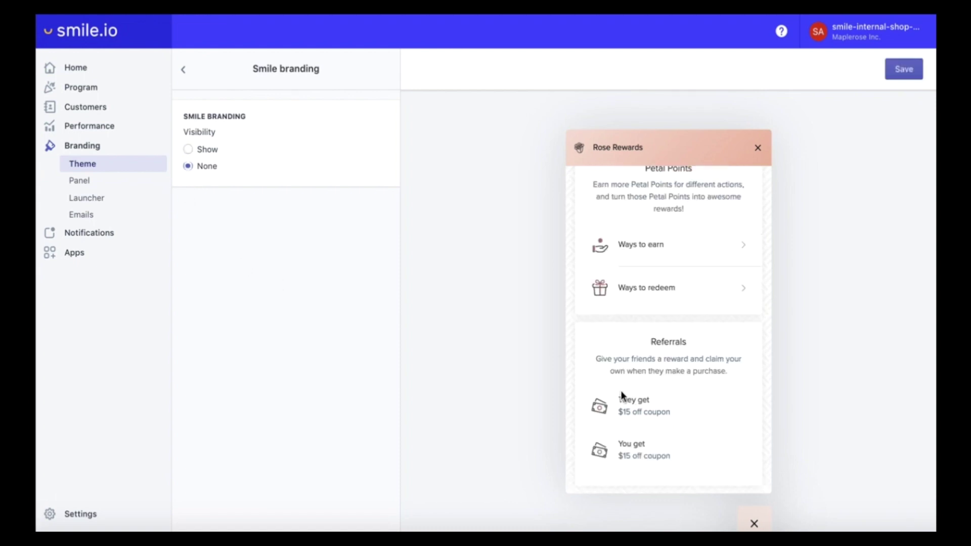
pyautogui.click(908, 72)
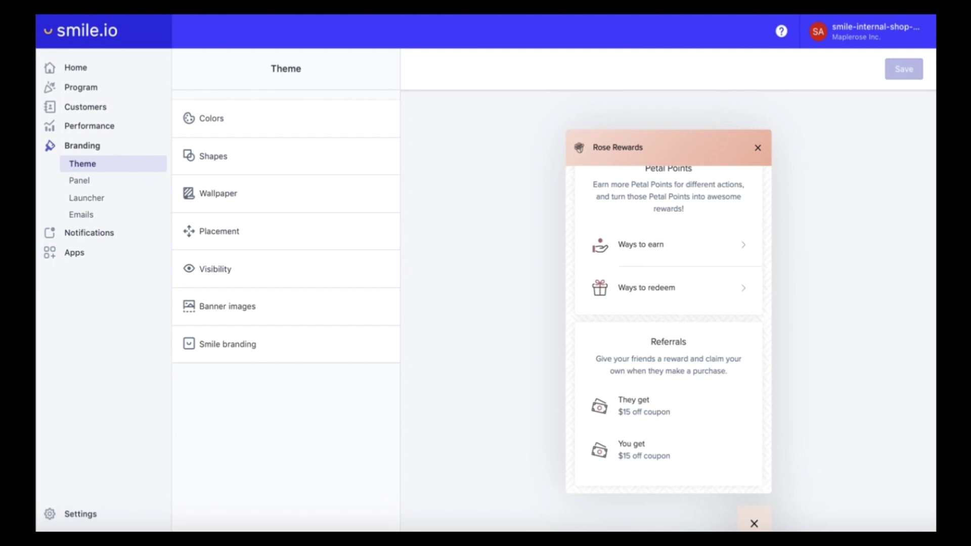
# - In launcher settings, try icon-only and text-only, then keep icon with text
pyautogui.click(96, 199)
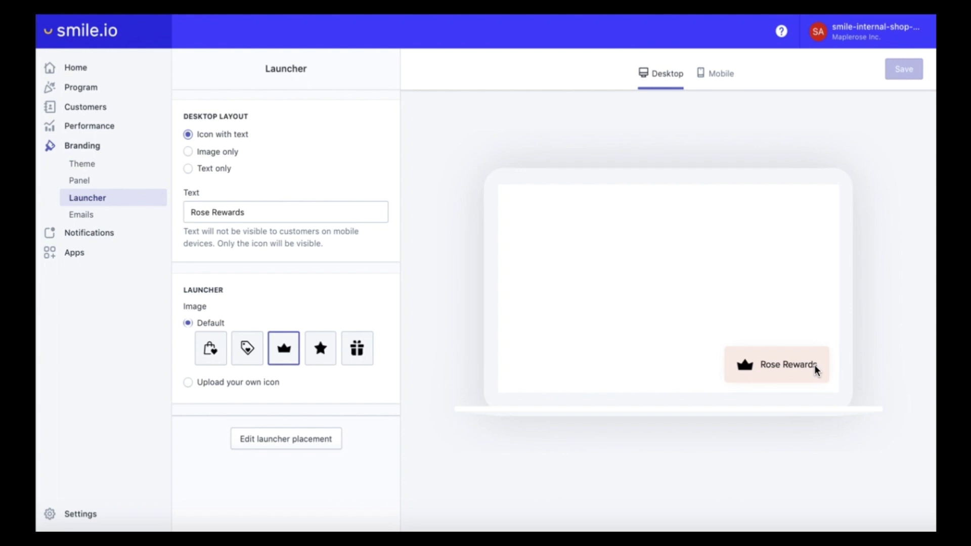
pyautogui.click(188, 153)
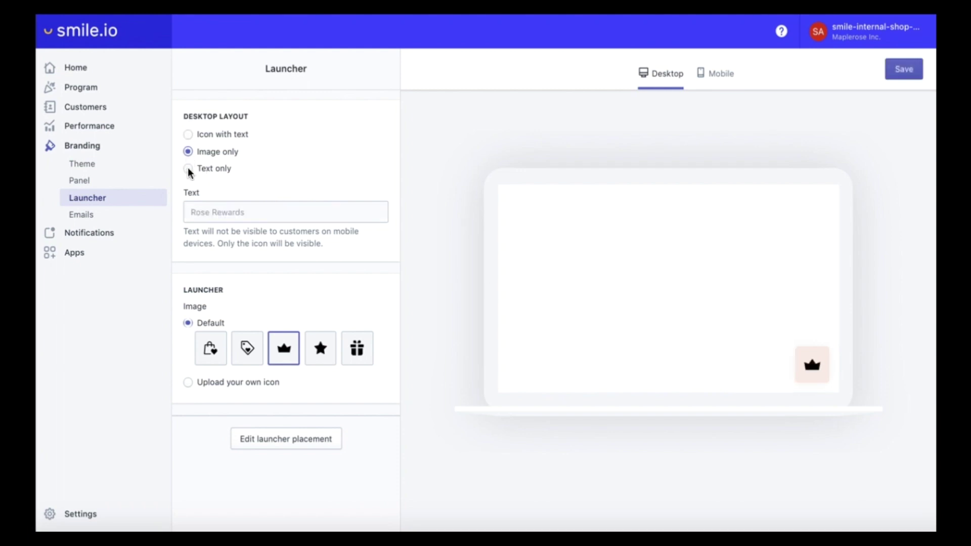
pyautogui.click(189, 170)
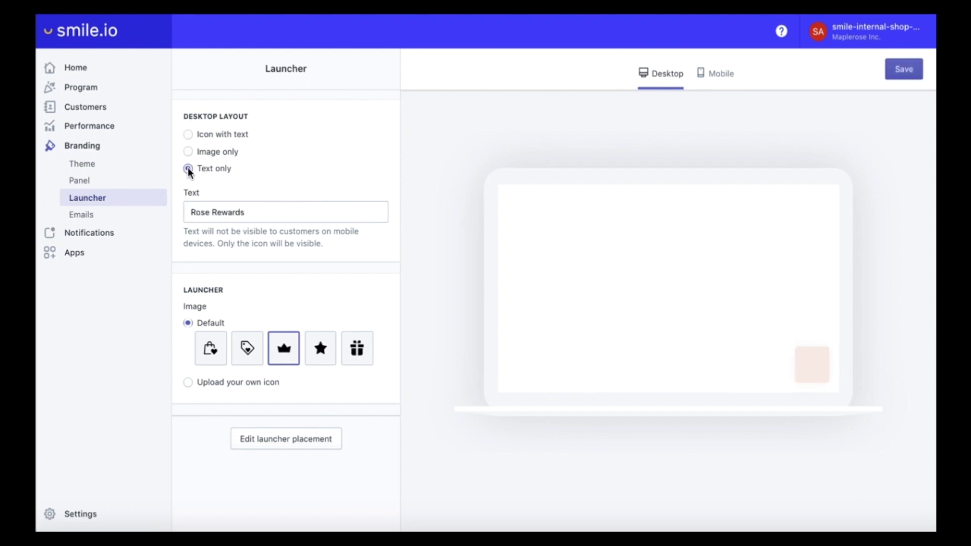
pyautogui.click(188, 135)
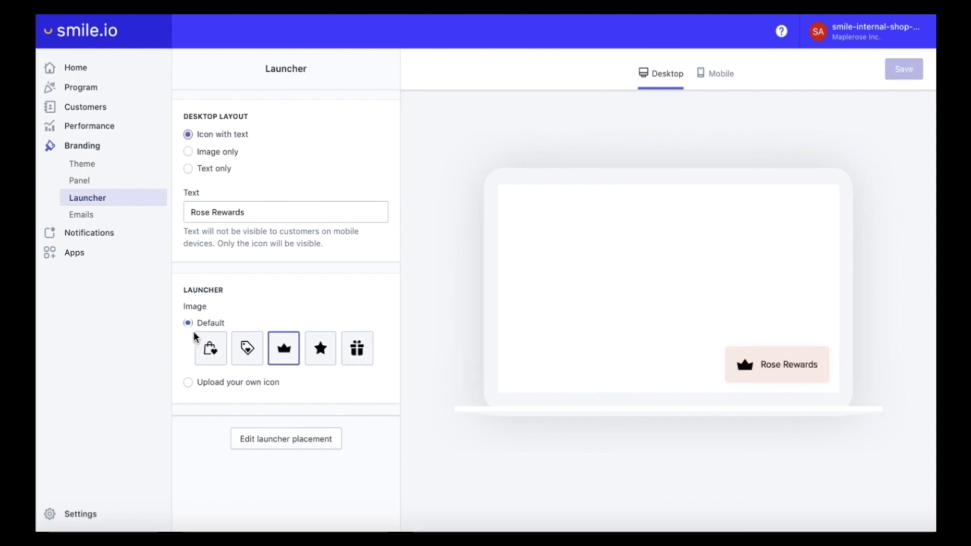
# - Upload Maplerose_Icon_Black.png as the custom launcher icon and save
pyautogui.click(187, 382)
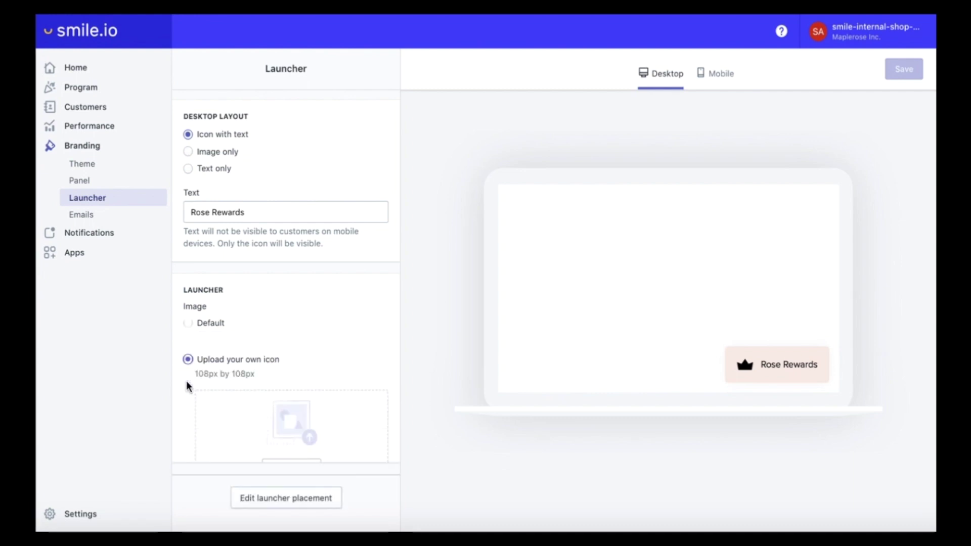
pyautogui.click(285, 456)
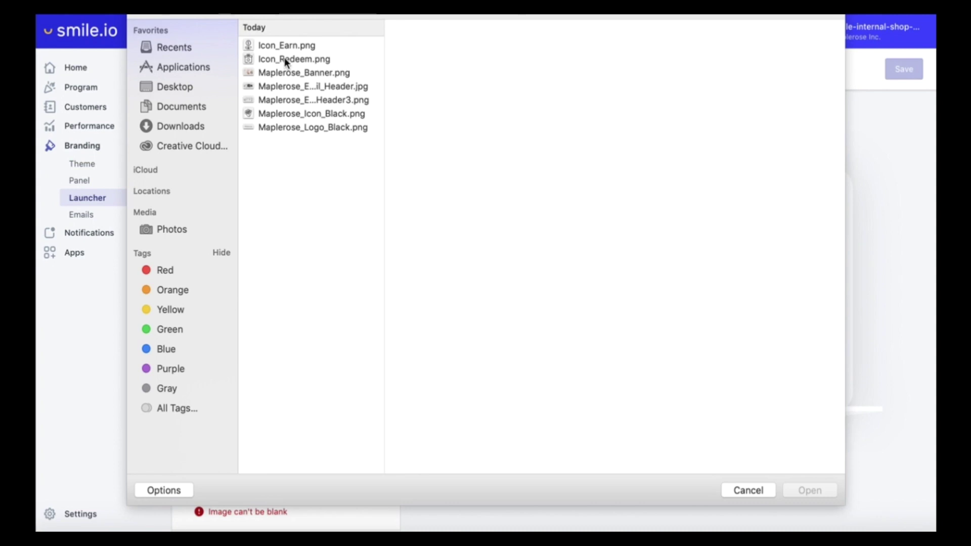
pyautogui.click(278, 113)
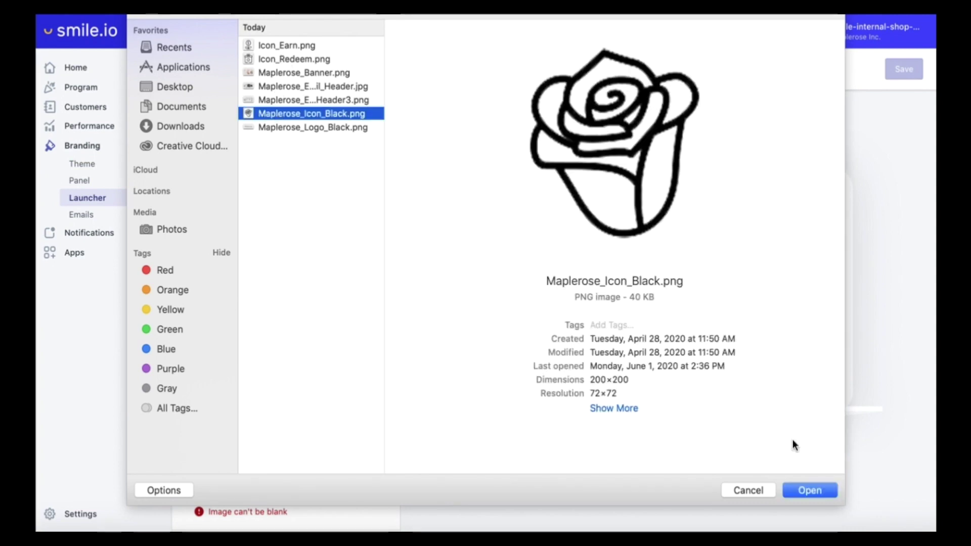
pyautogui.click(816, 491)
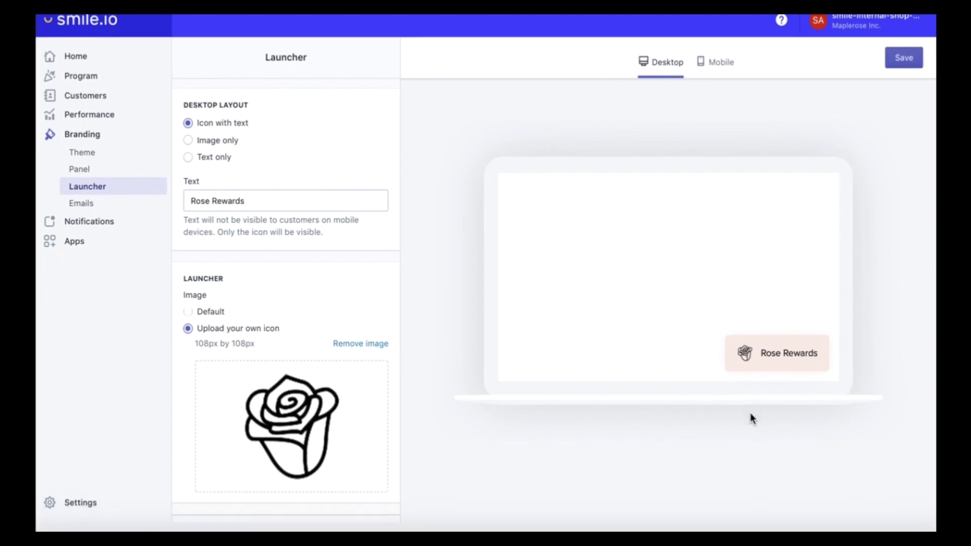
pyautogui.click(904, 69)
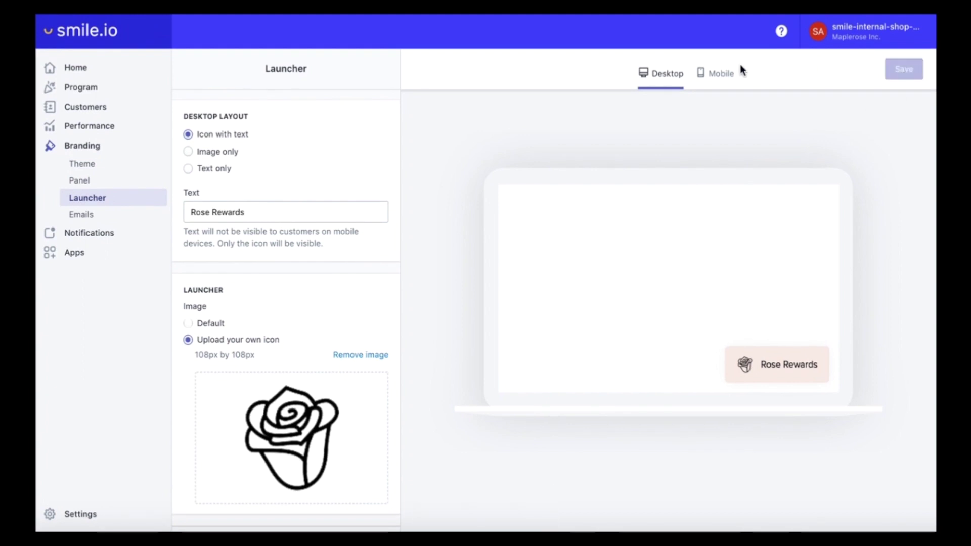
# - Check the launcher in mobile and desktop previews, then go to Panel branding
pyautogui.click(724, 75)
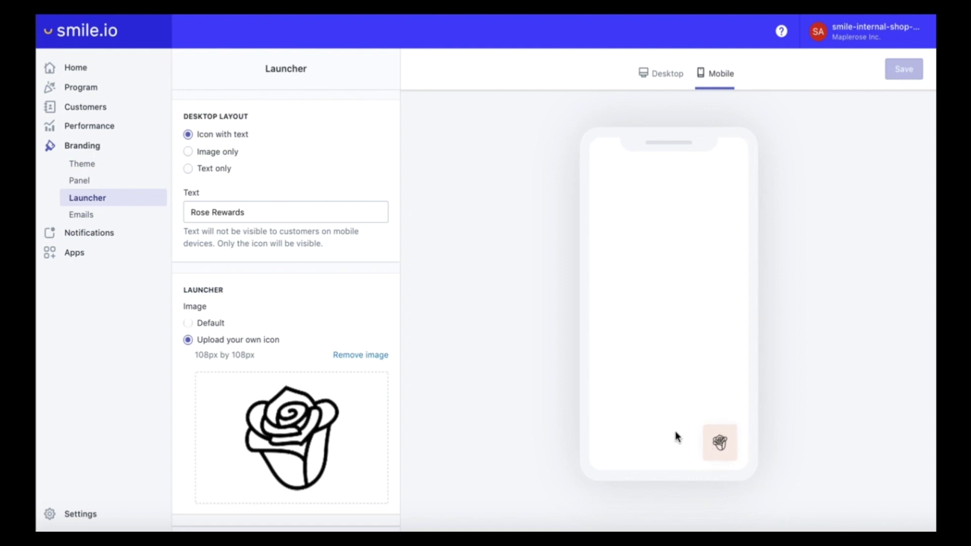
pyautogui.click(659, 85)
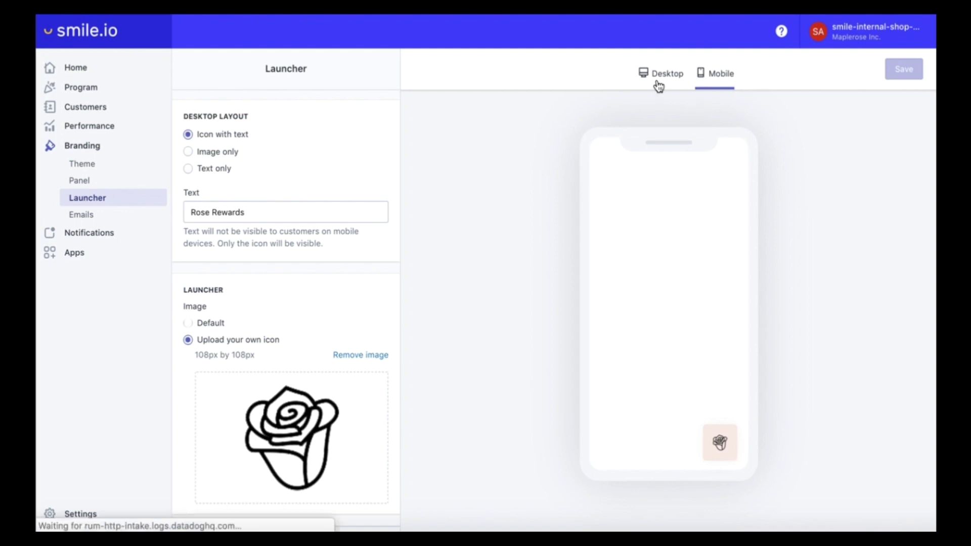
pyautogui.click(87, 184)
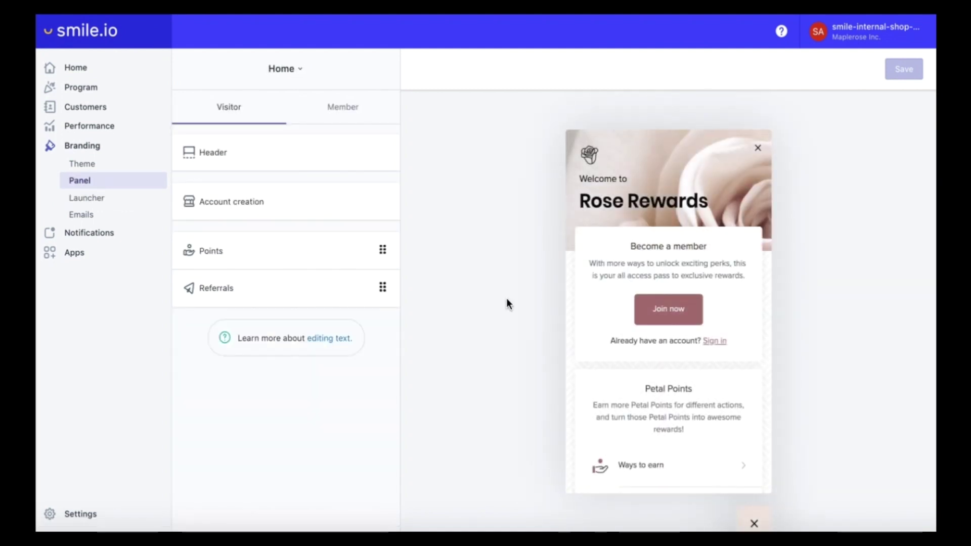
# - Set the panel header caption to 'Join the community', save, and move to Account creation
pyautogui.scroll(-5, 623, 391)
pyautogui.scroll(5, 623, 391)
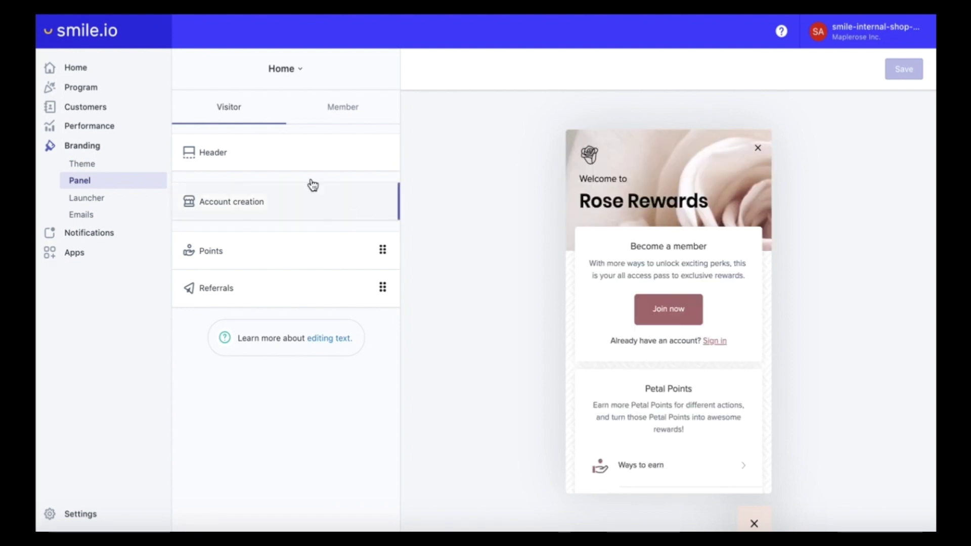
pyautogui.click(294, 155)
pyautogui.click(295, 152)
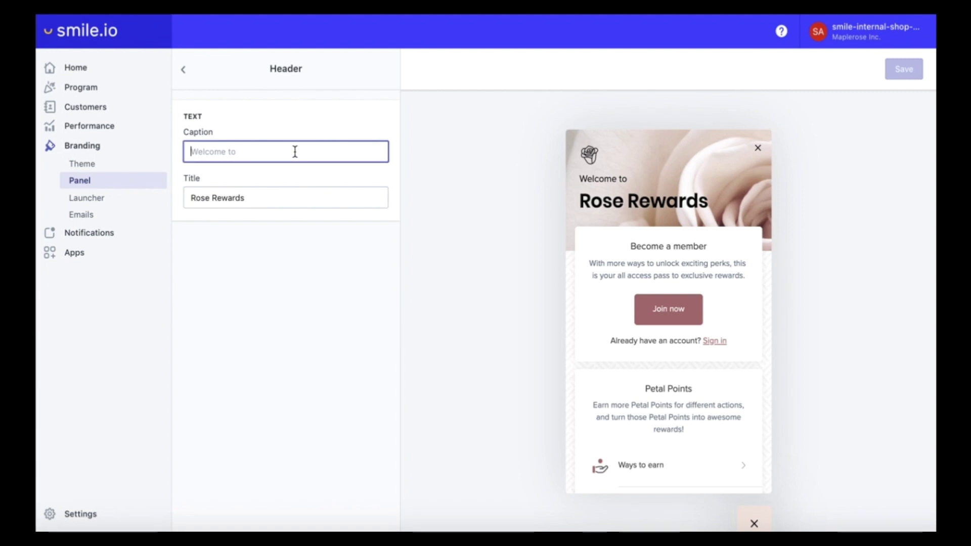
pyautogui.write('Join the com')
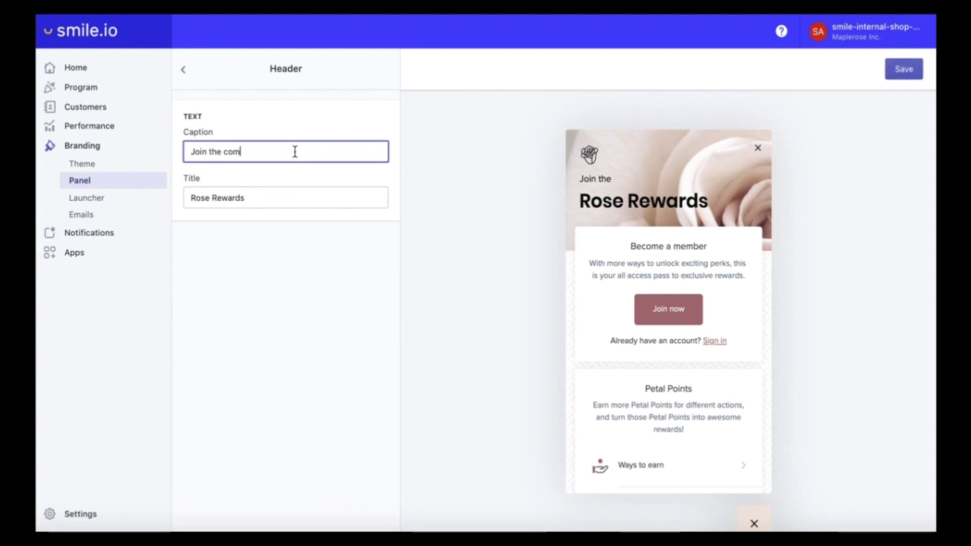
pyautogui.write('munity')
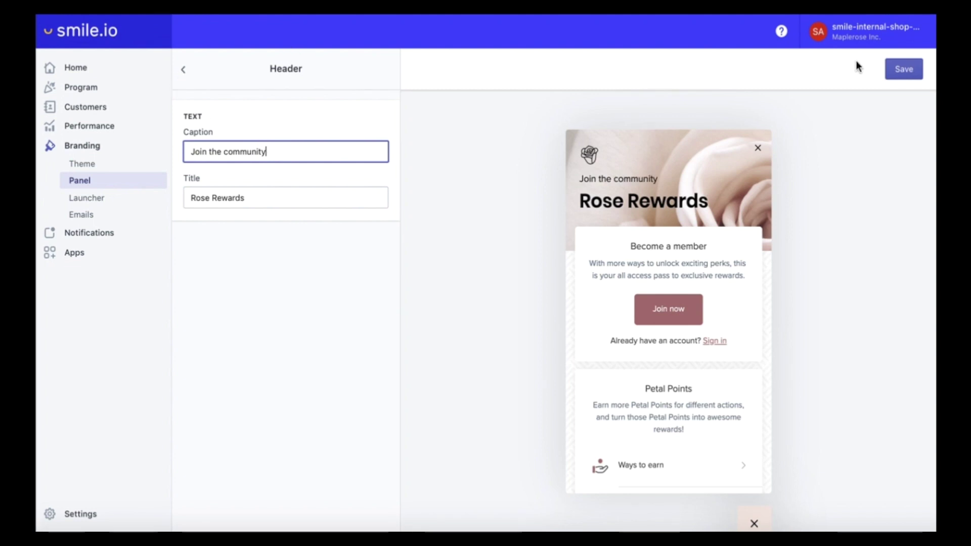
pyautogui.click(893, 68)
pyautogui.click(185, 75)
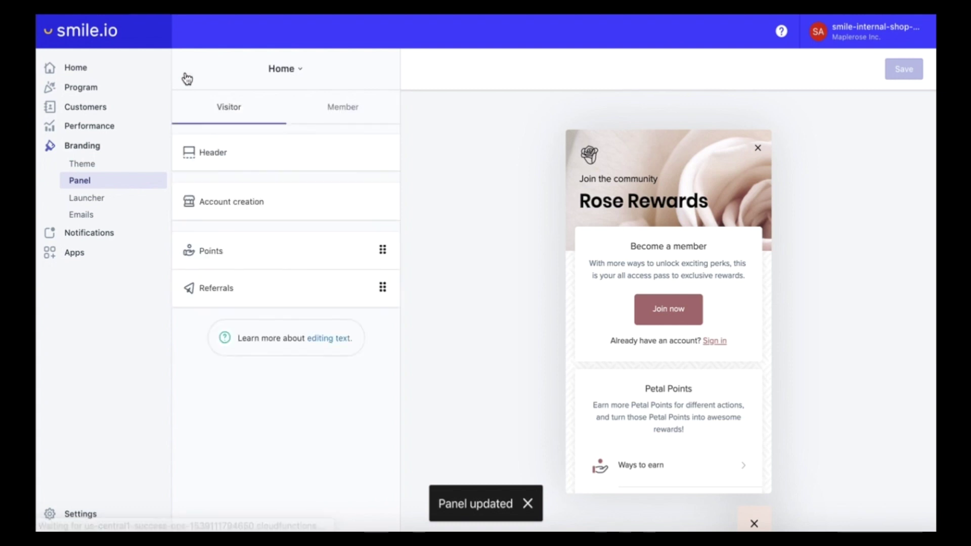
pyautogui.click(258, 208)
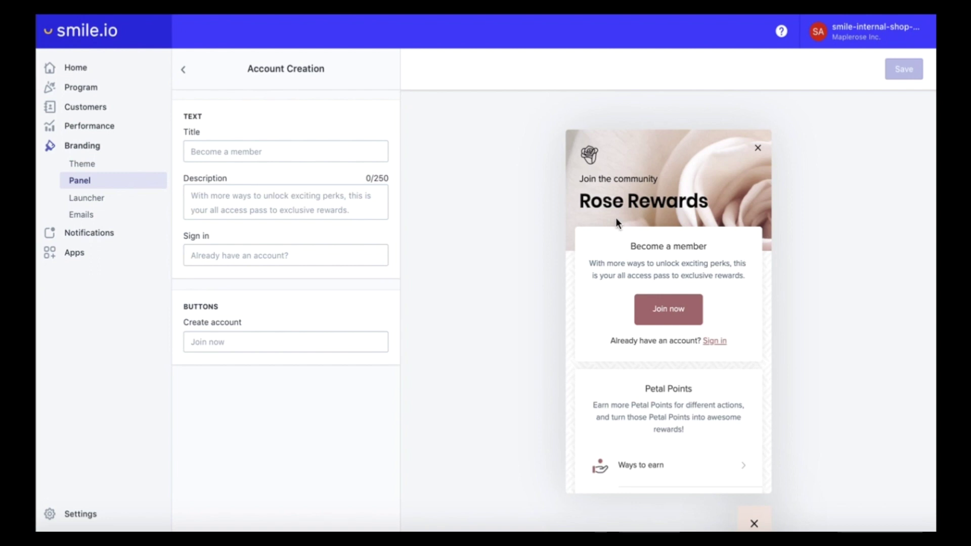
# - Change the Account Creation card title to 'Become a rosebud' and its sign-in prompt to 'Already a rosebud?', then save
pyautogui.click(227, 146)
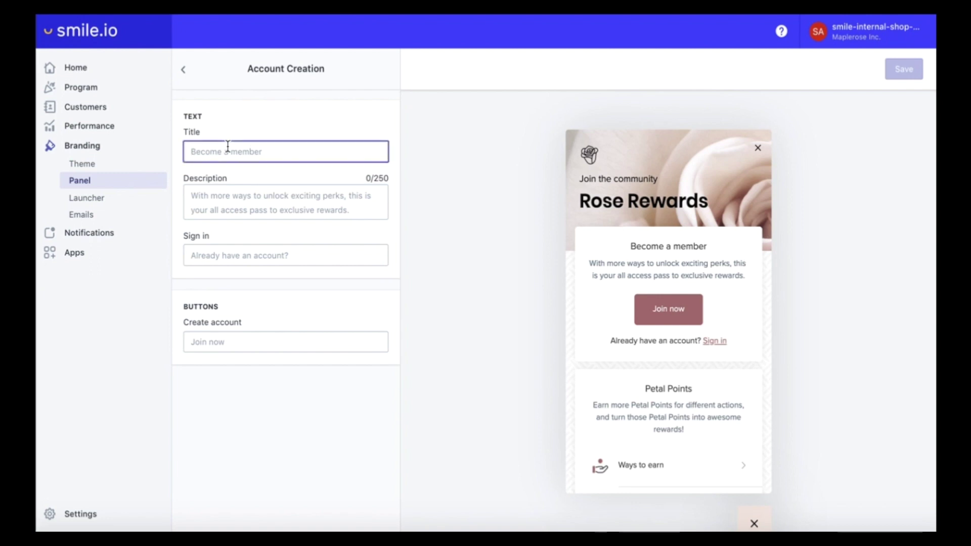
pyautogui.write('Become a r')
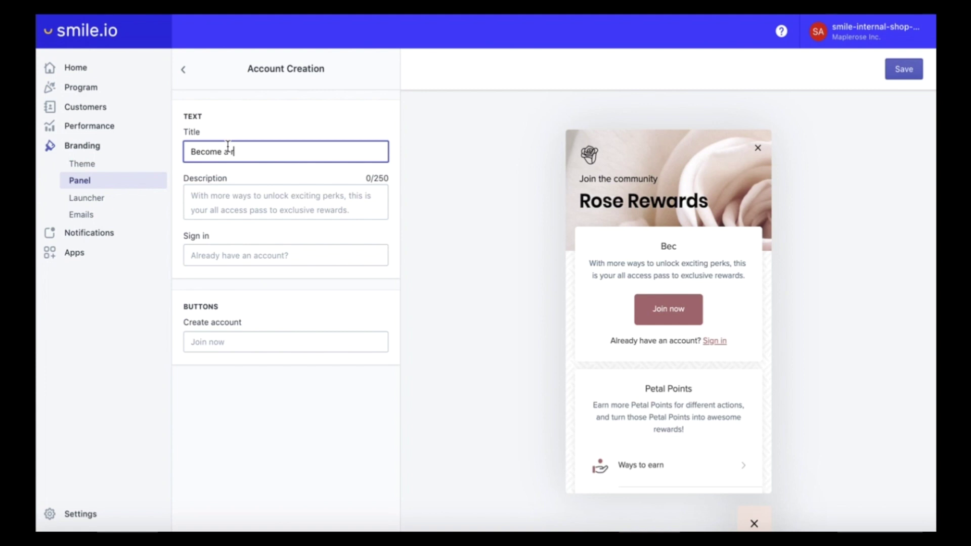
pyautogui.write('osebuds')
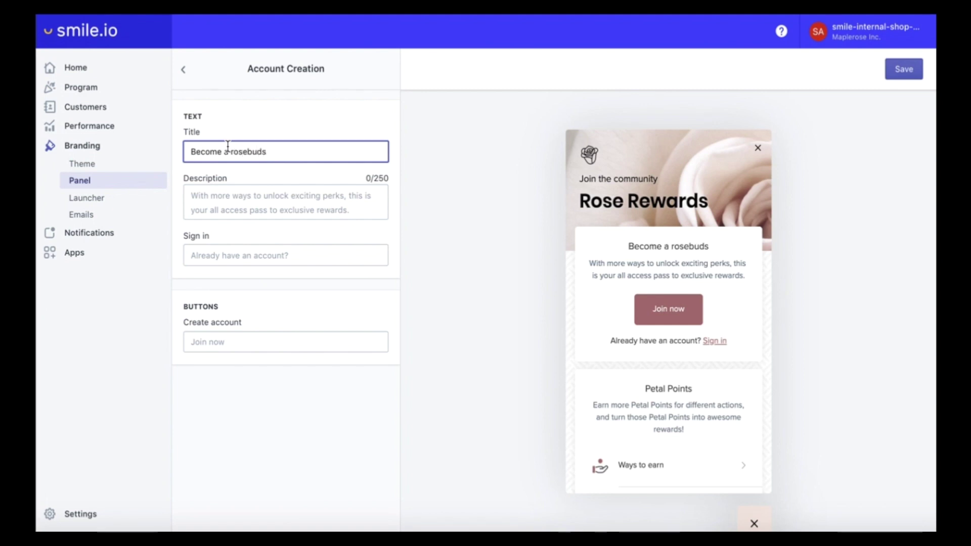
pyautogui.press('BackSpace')
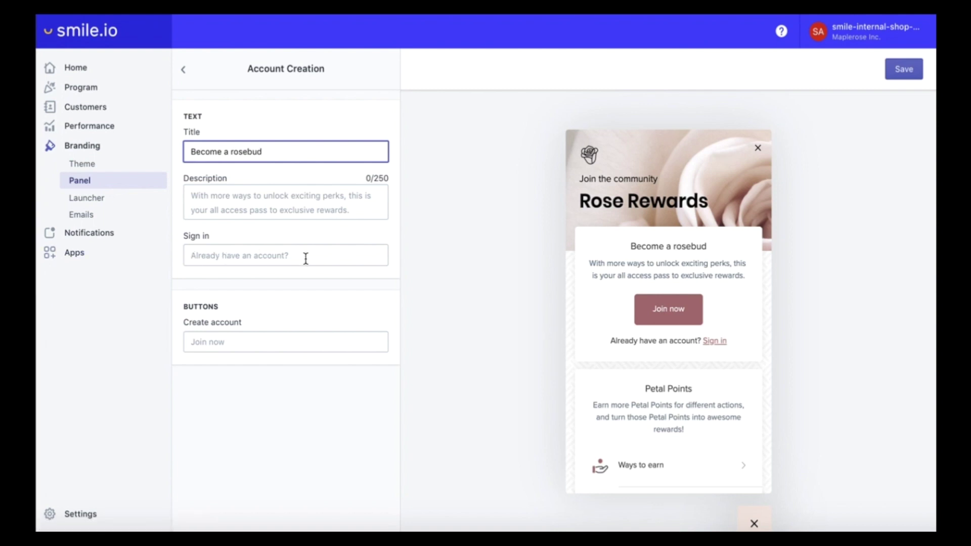
pyautogui.click(241, 256)
pyautogui.write('A')
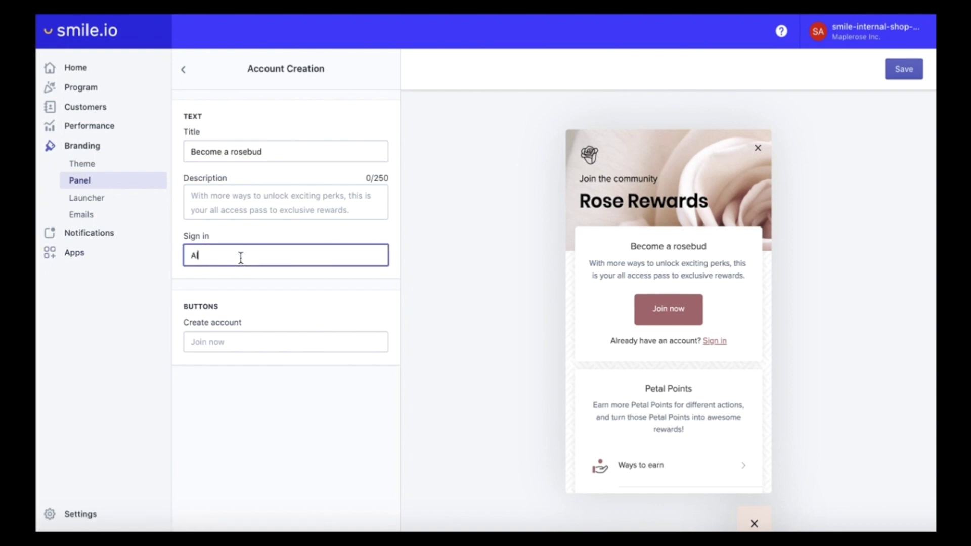
pyautogui.write('lready a roseb')
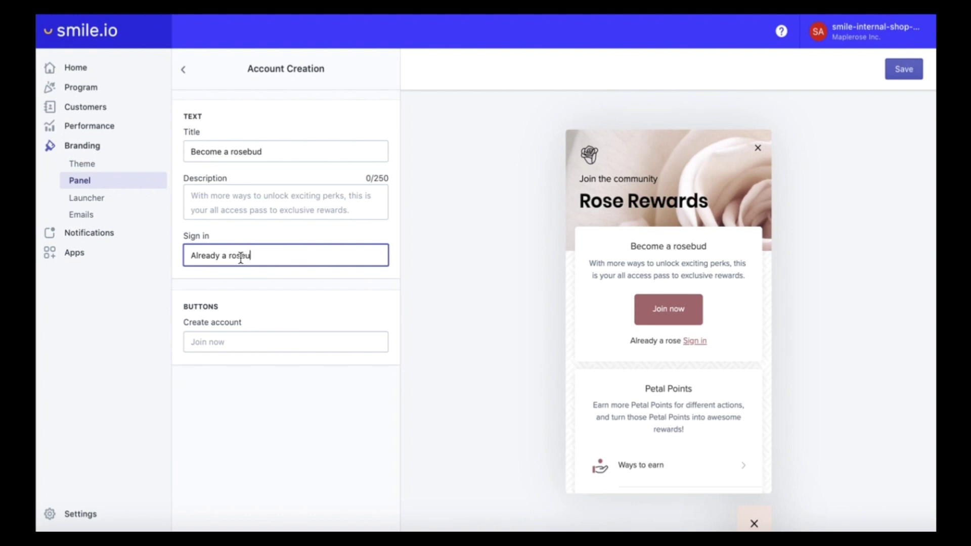
pyautogui.write('ud?')
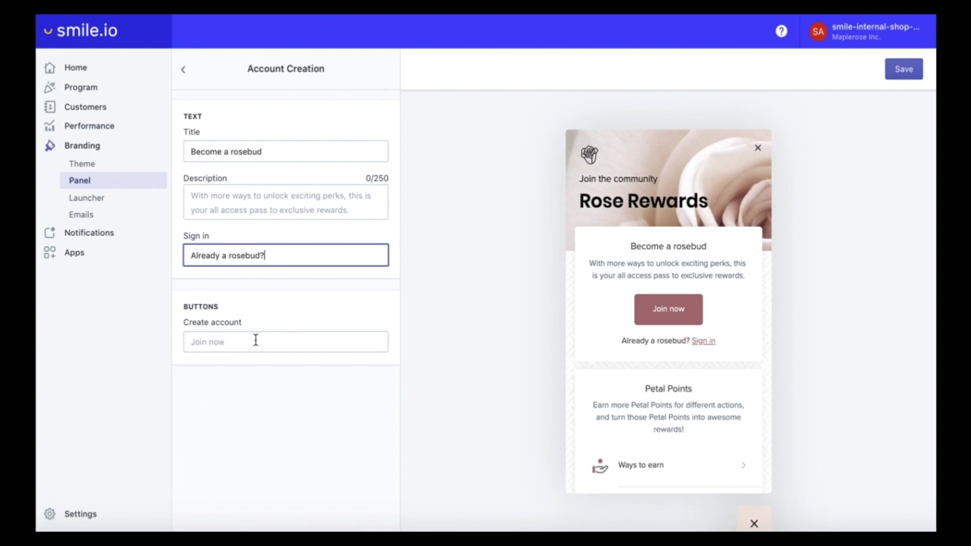
pyautogui.click(908, 69)
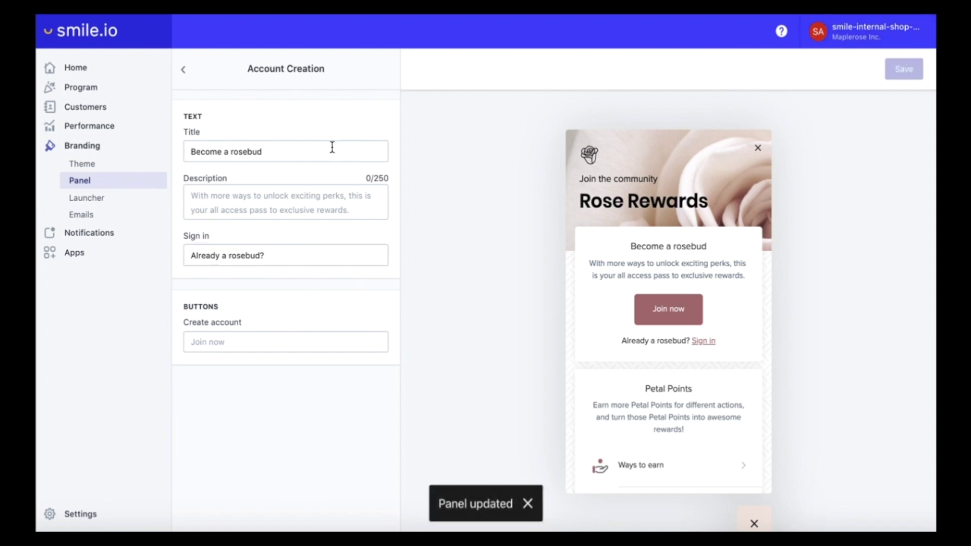
# - Open the Points card settings and upload Icon_Earn.png as the Ways to earn icon
pyautogui.click(182, 73)
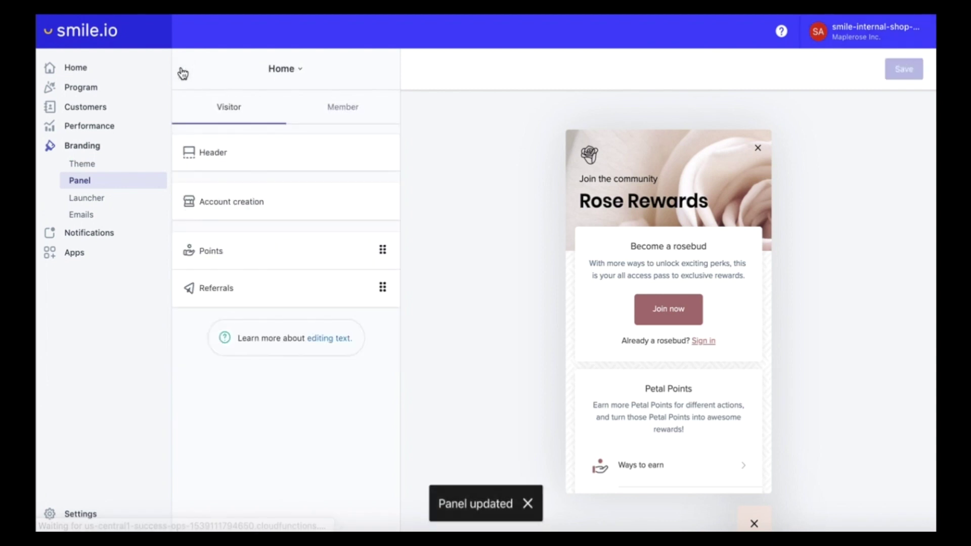
pyautogui.click(238, 251)
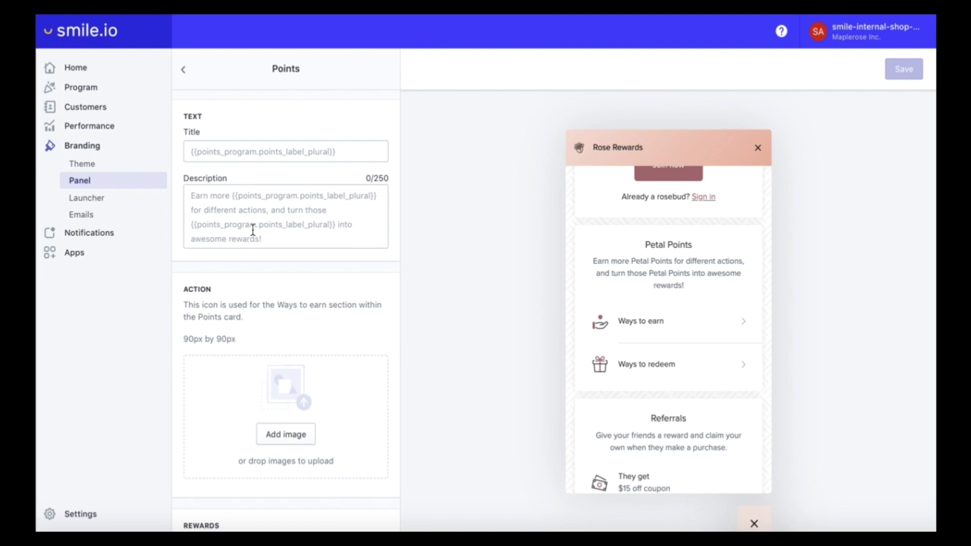
pyautogui.scroll(-4, 253, 230)
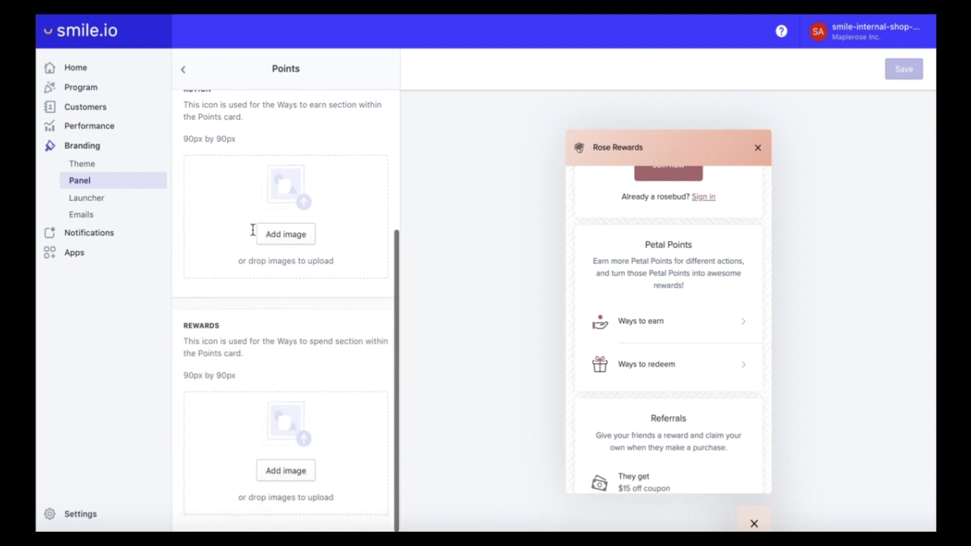
pyautogui.scroll(1, 253, 230)
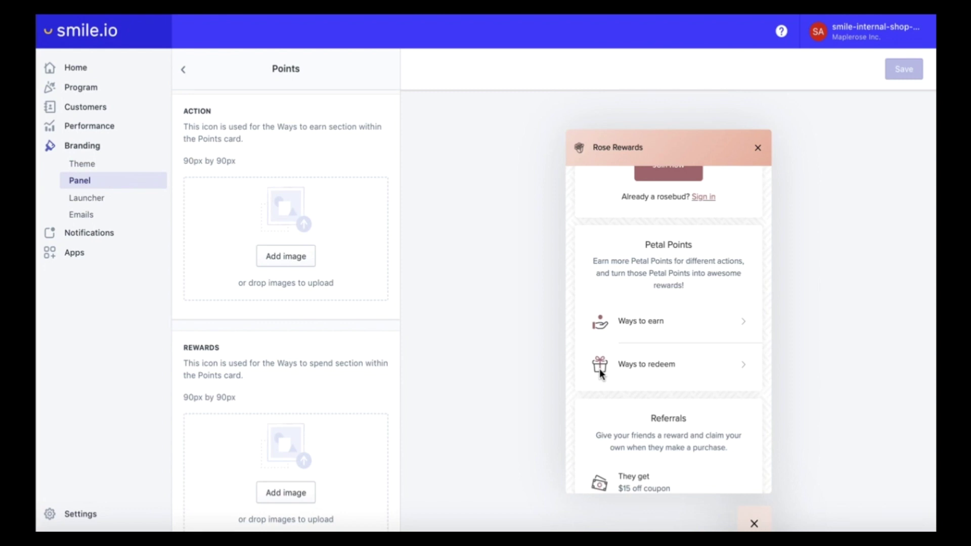
pyautogui.click(280, 260)
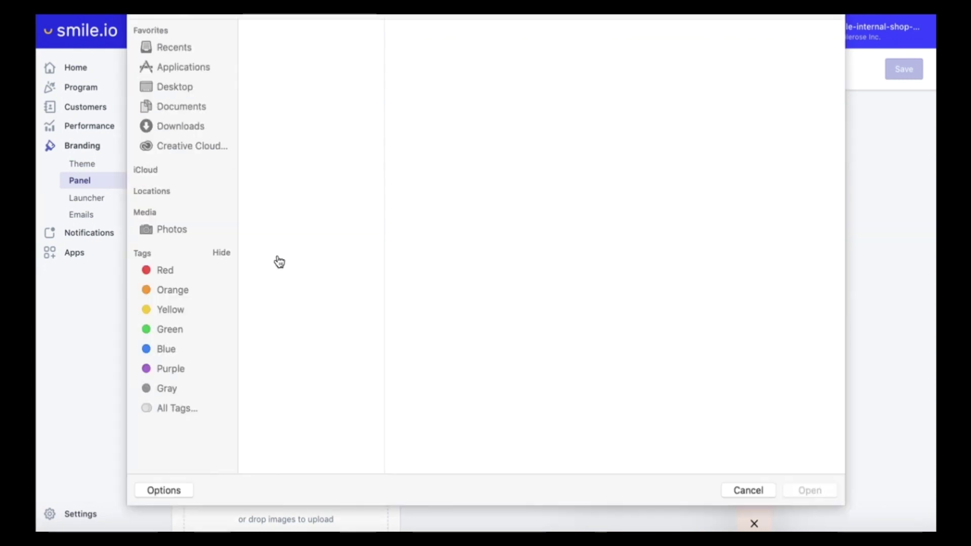
pyautogui.click(306, 86)
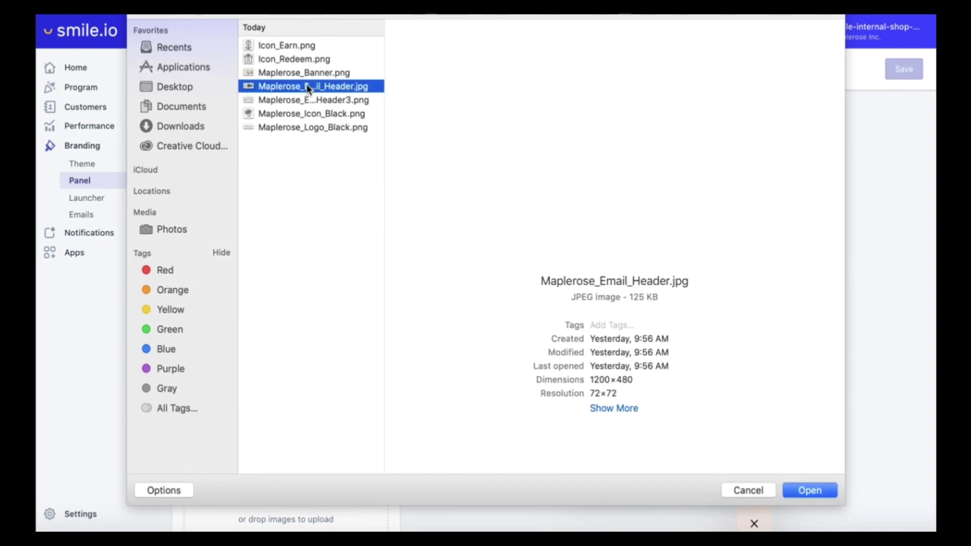
pyautogui.press('Down')
pyautogui.press('Down')
pyautogui.press('Down')
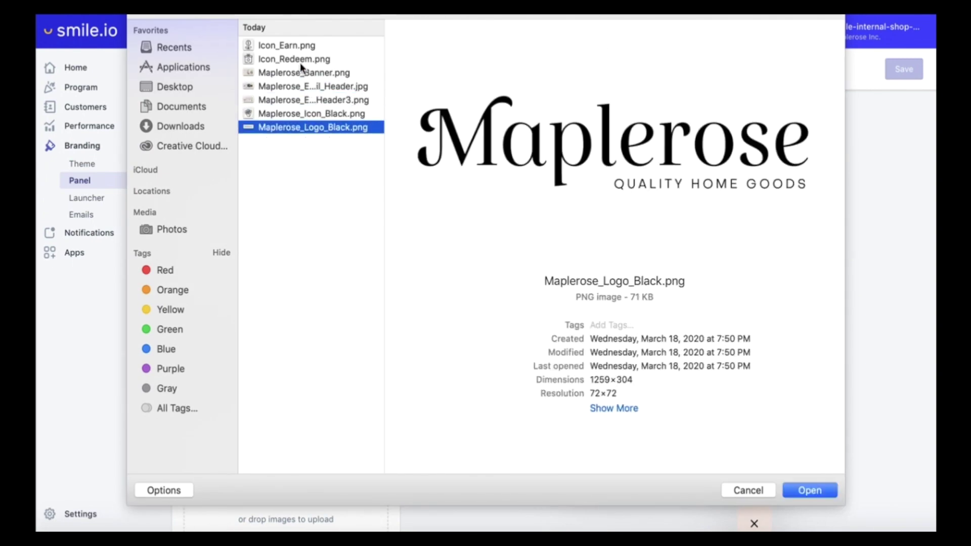
pyautogui.click(299, 61)
pyautogui.click(296, 45)
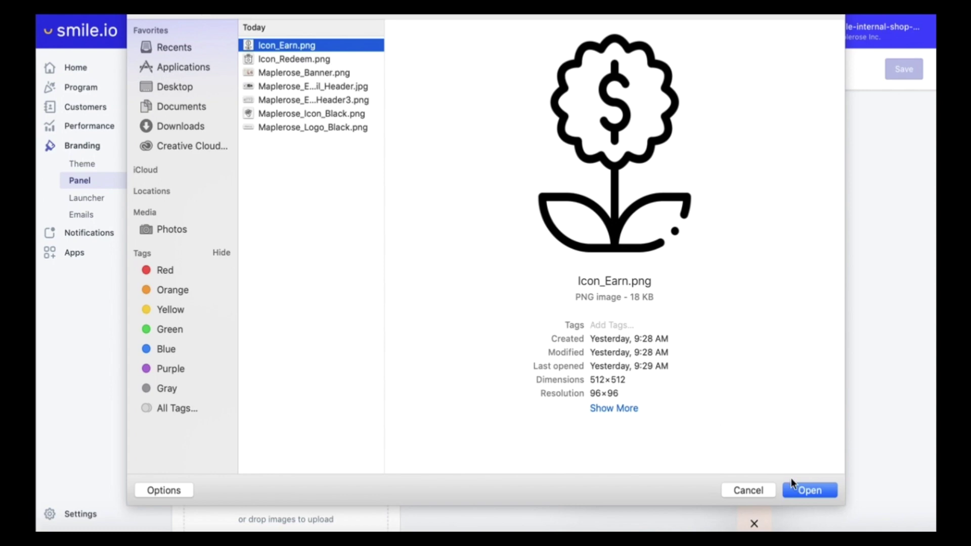
pyautogui.click(799, 491)
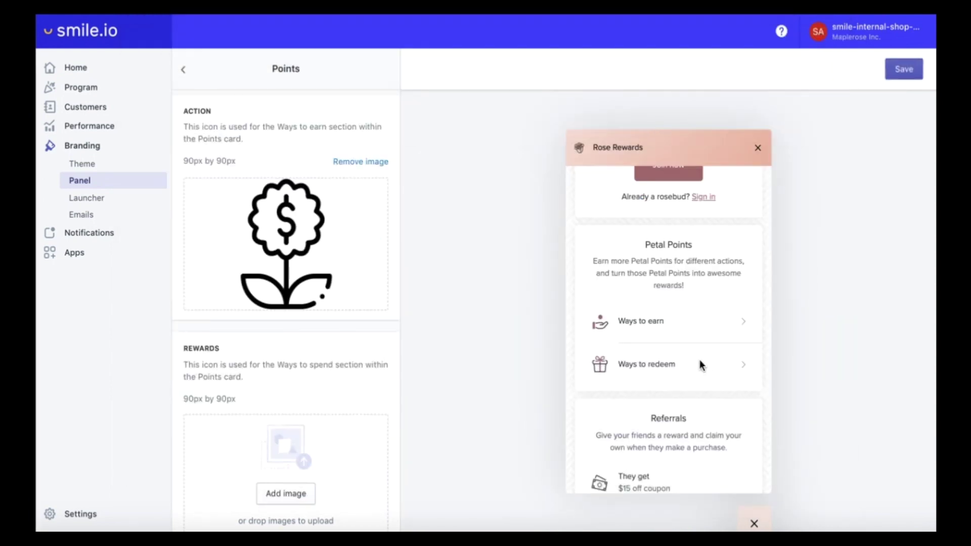
# - Upload Icon_Redeem.png as the Ways to redeem icon and return to the sections list
pyautogui.scroll(-1, 273, 452)
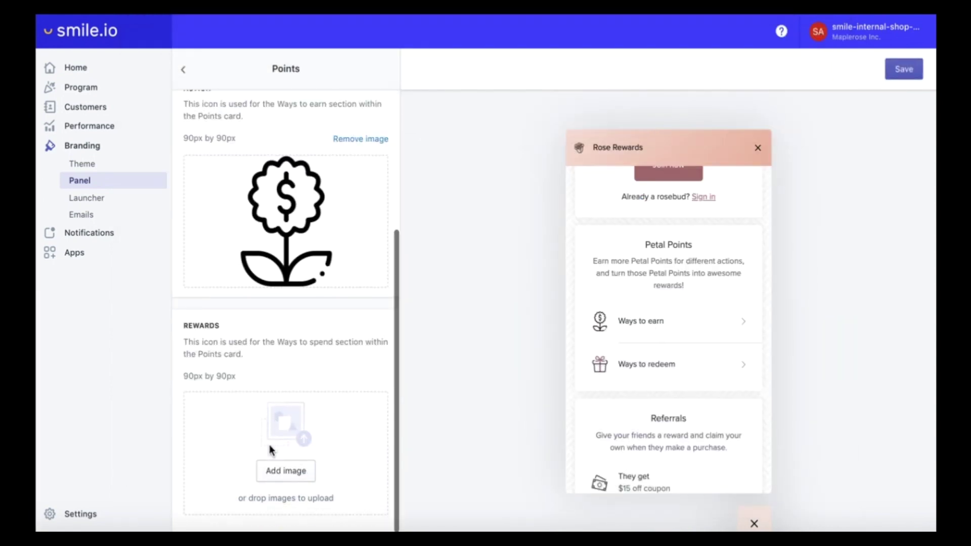
pyautogui.click(276, 472)
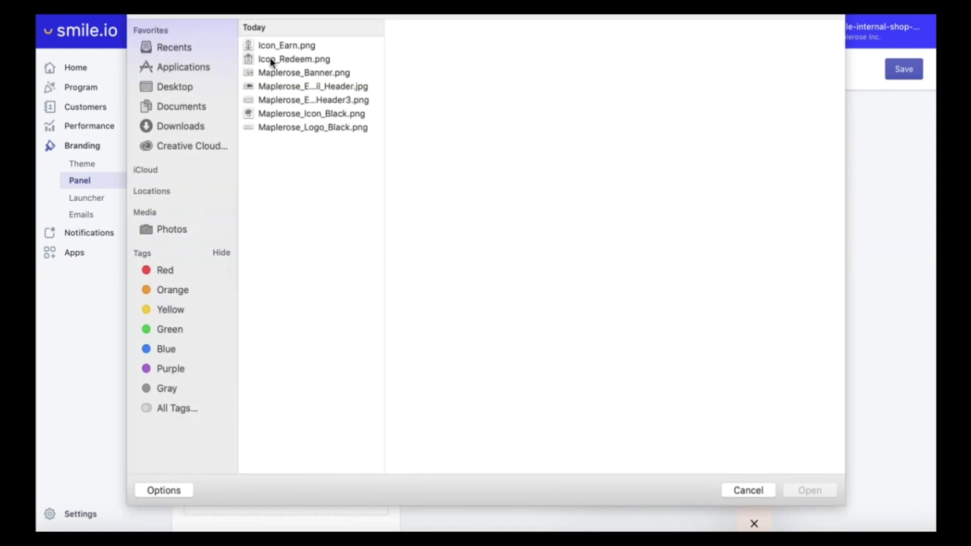
pyautogui.click(273, 60)
pyautogui.click(804, 490)
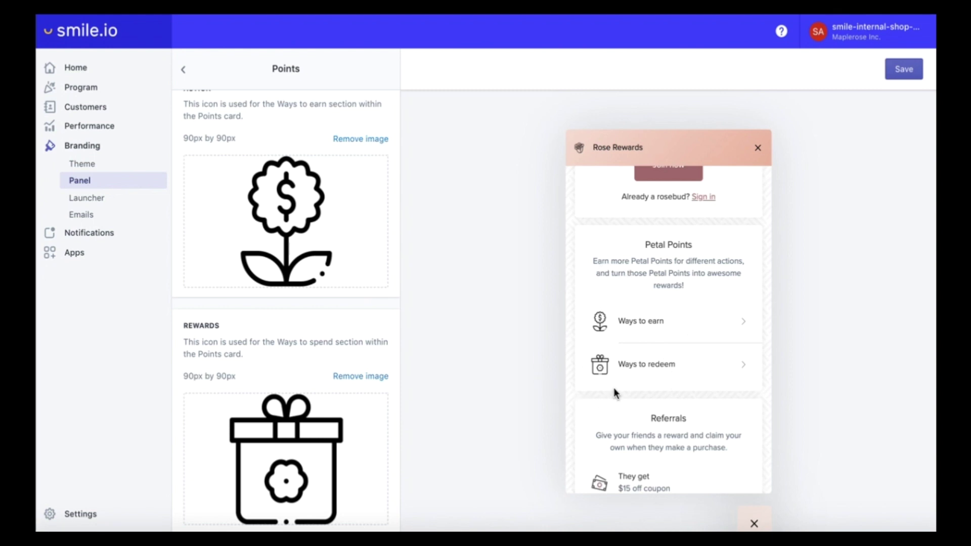
pyautogui.scroll(-2, 607, 384)
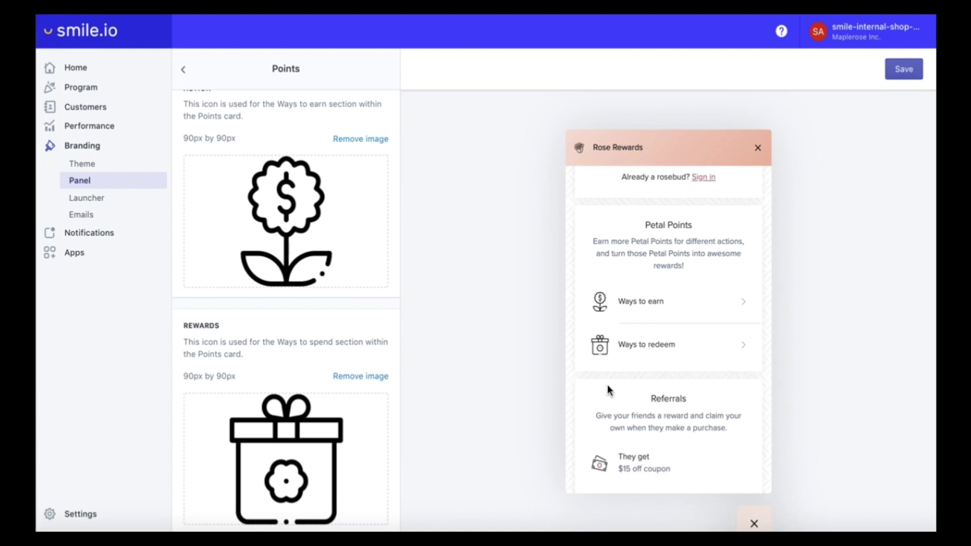
pyautogui.scroll(4, 607, 385)
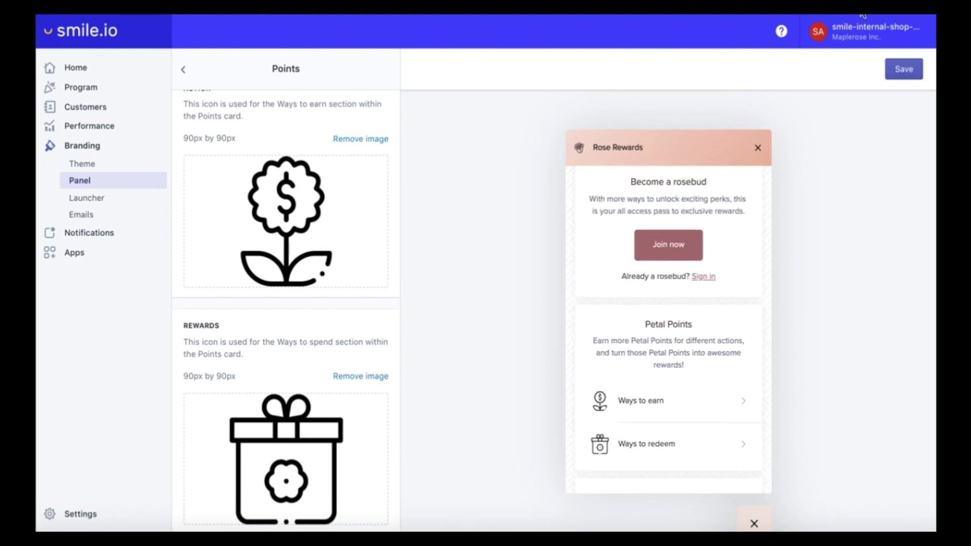
pyautogui.click(183, 69)
# - Set the Referrals card title to 'Refer a Friend', save, and go back to the sections list
pyautogui.click(238, 292)
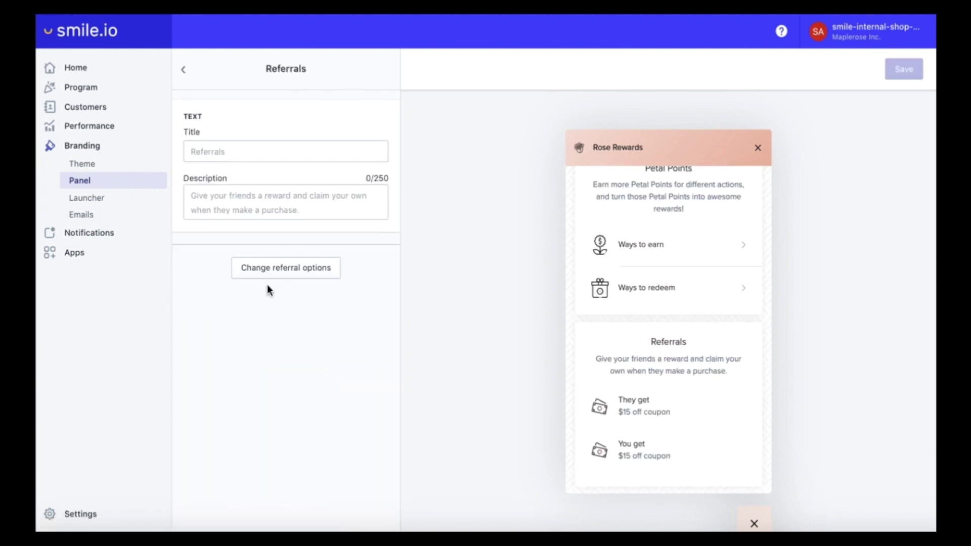
pyautogui.click(291, 157)
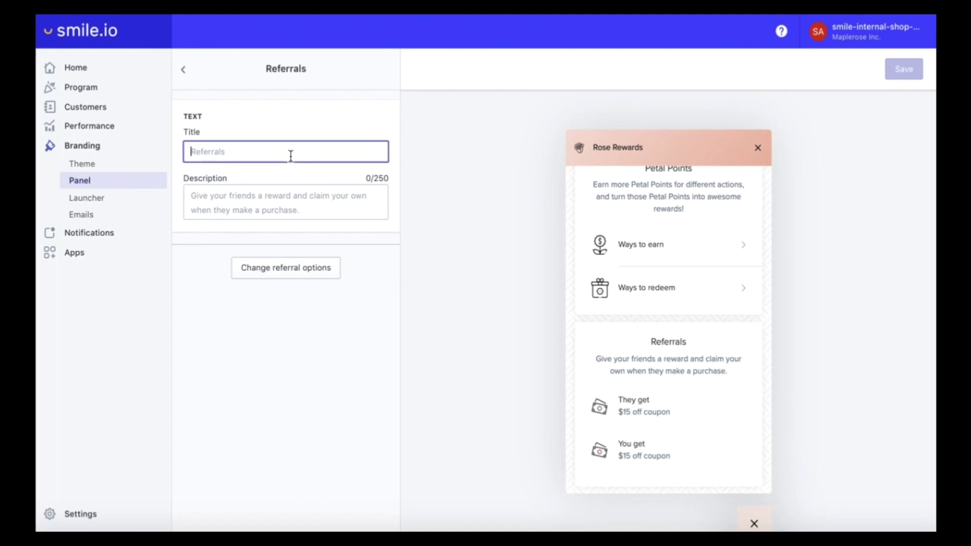
pyautogui.write('Ref')
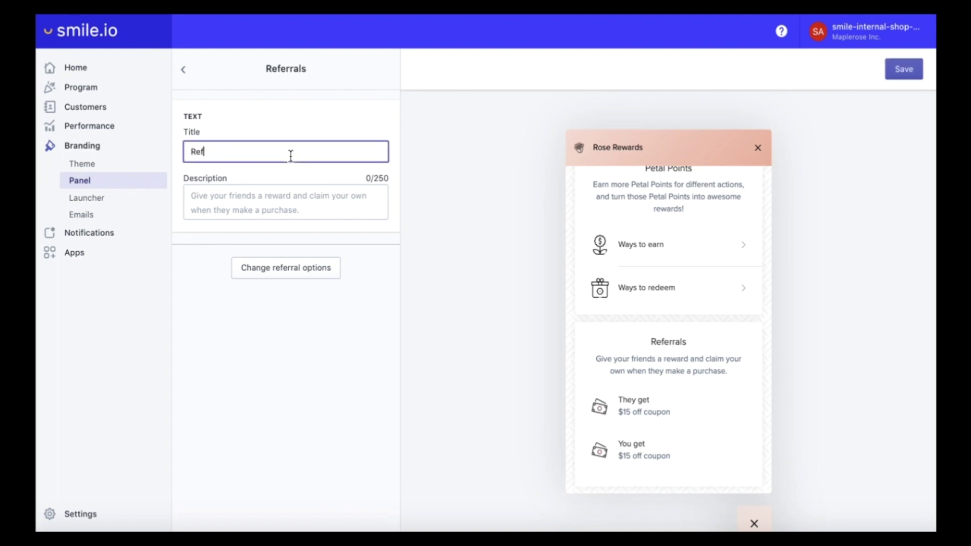
pyautogui.write('er a Friend')
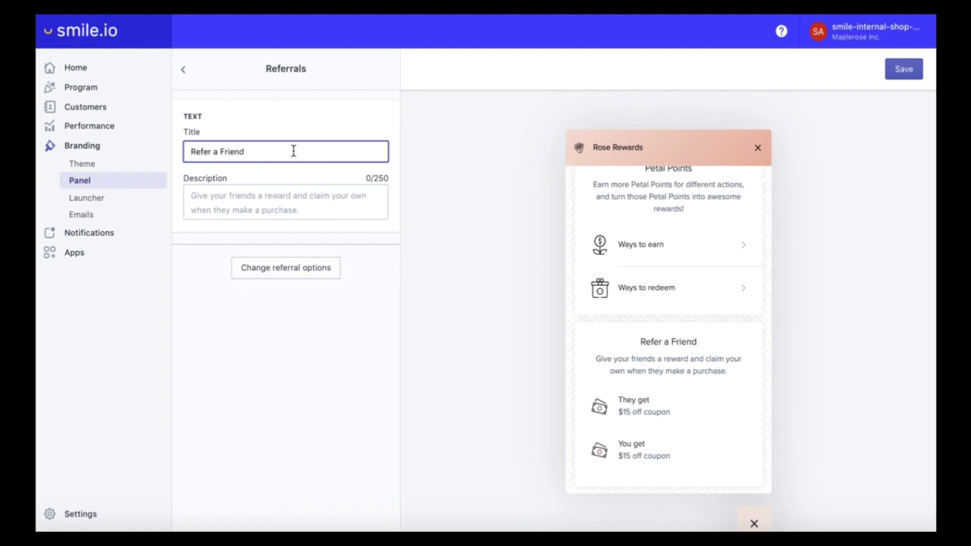
pyautogui.click(903, 74)
pyautogui.click(186, 73)
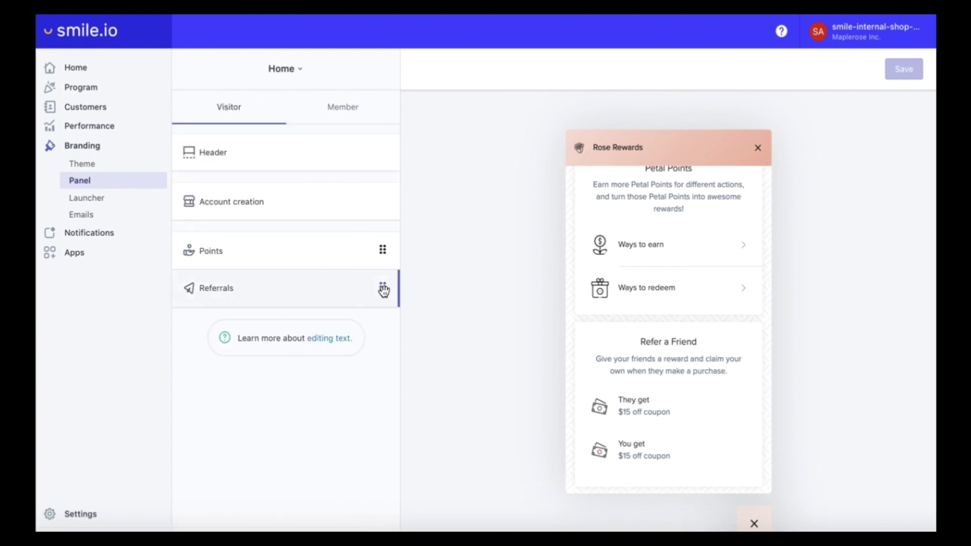
pyautogui.moveTo(382, 287); pyautogui.dragTo(384, 248)
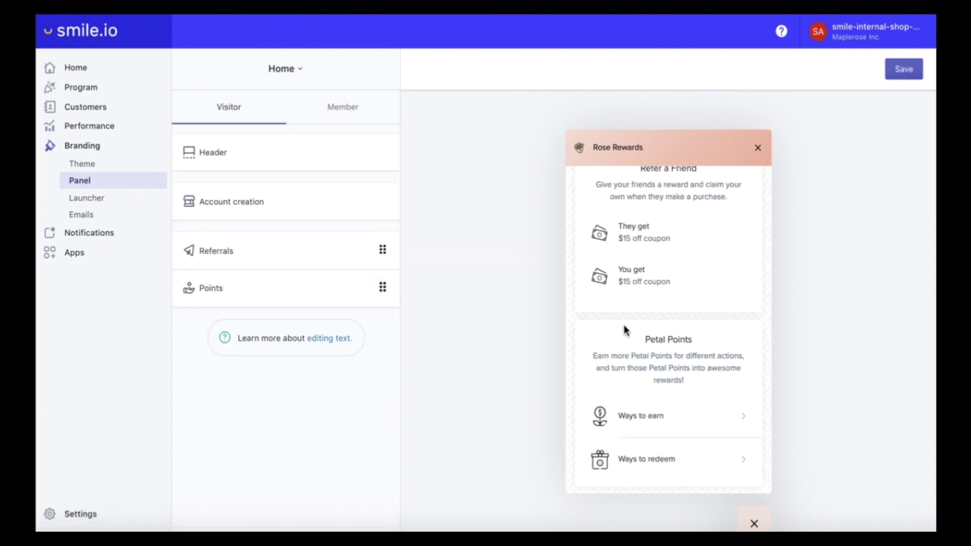
pyautogui.scroll(3, 624, 325)
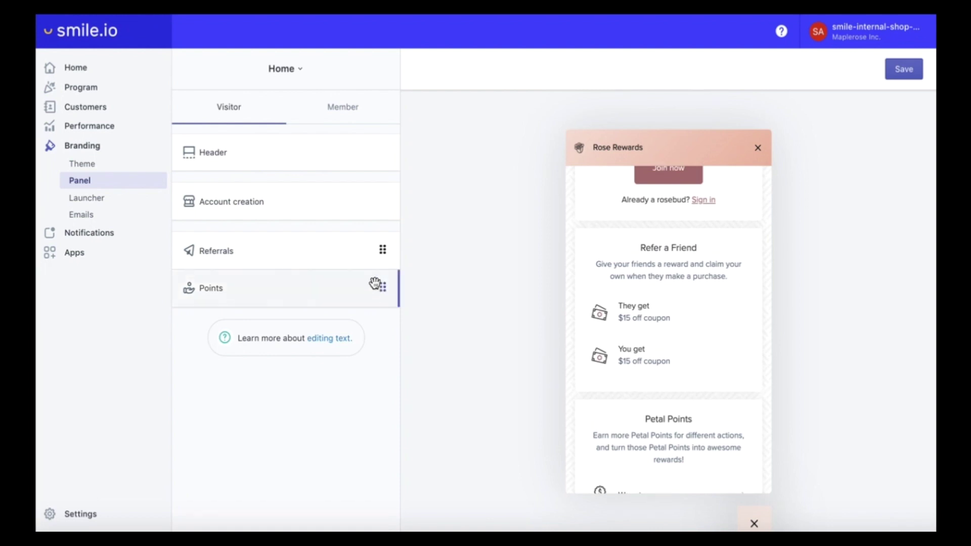
pyautogui.scroll(3, 599, 274)
pyautogui.scroll(-5, 620, 397)
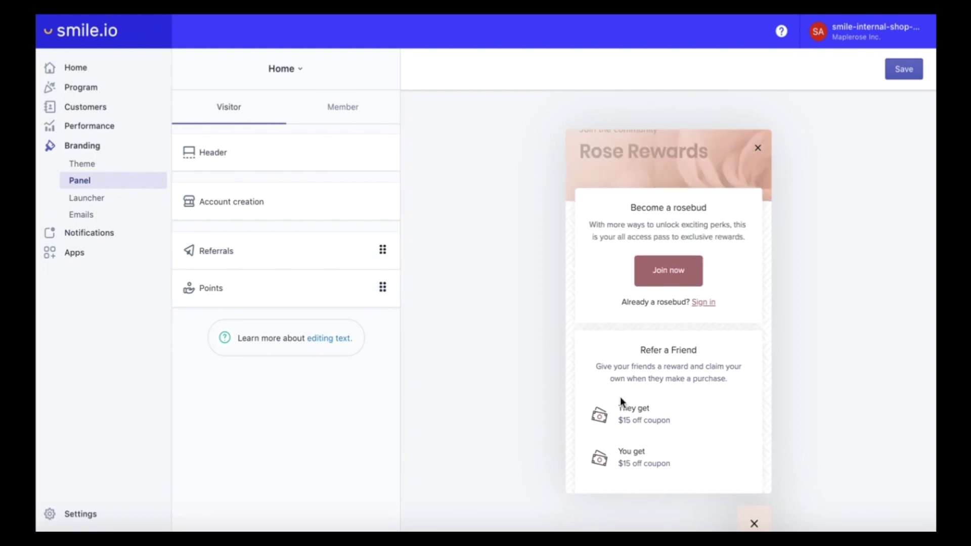
pyautogui.moveTo(380, 289); pyautogui.dragTo(379, 248)
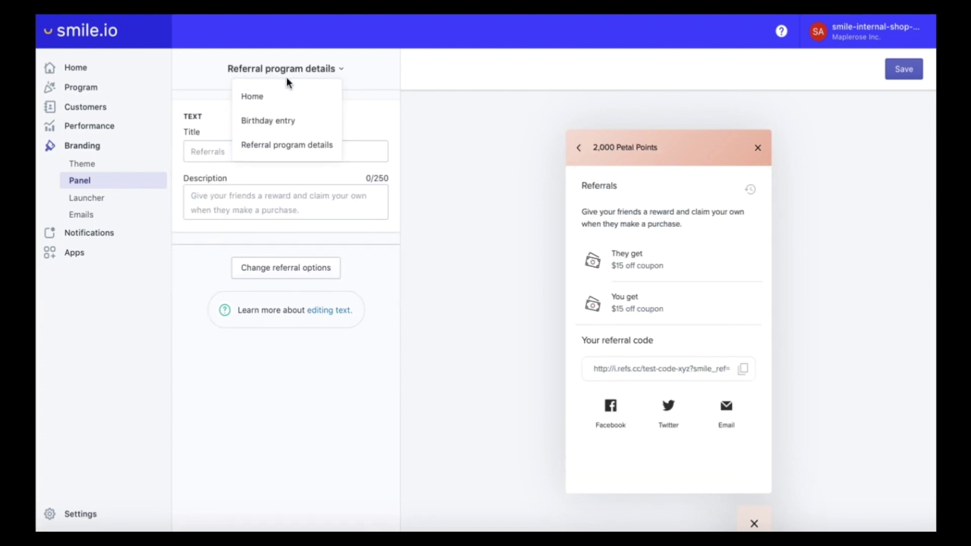
pyautogui.click(286, 94)
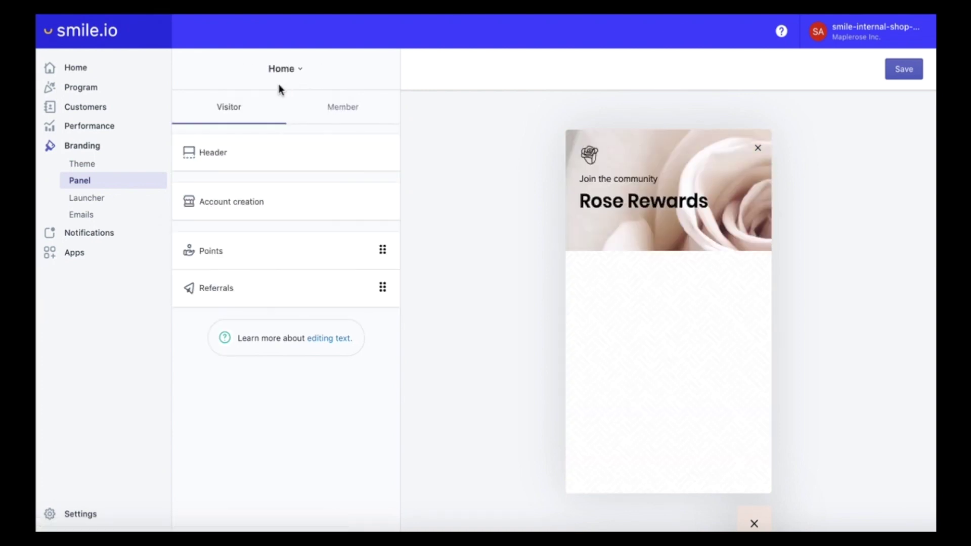
# - In the member view, set the header's program status to Referrals
pyautogui.click(346, 120)
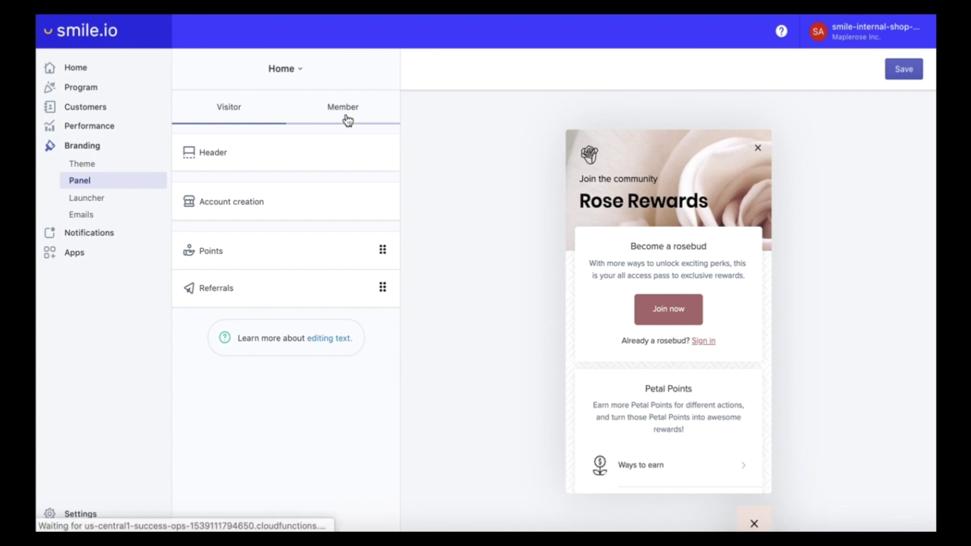
pyautogui.click(230, 112)
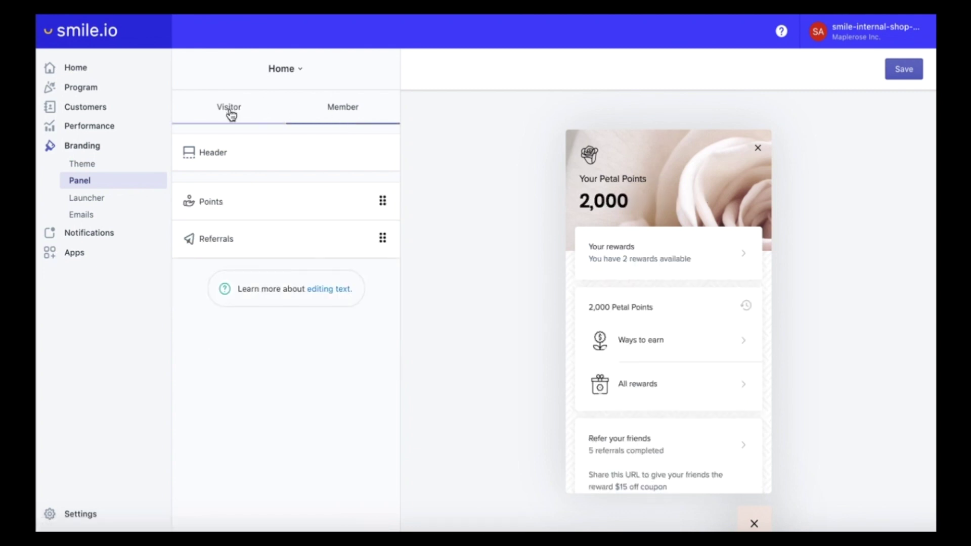
pyautogui.click(344, 116)
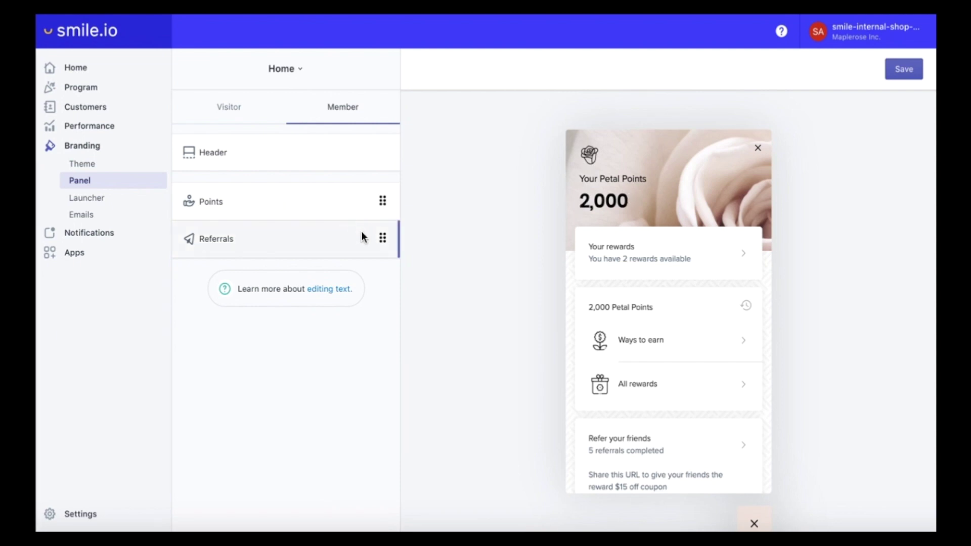
pyautogui.click(256, 159)
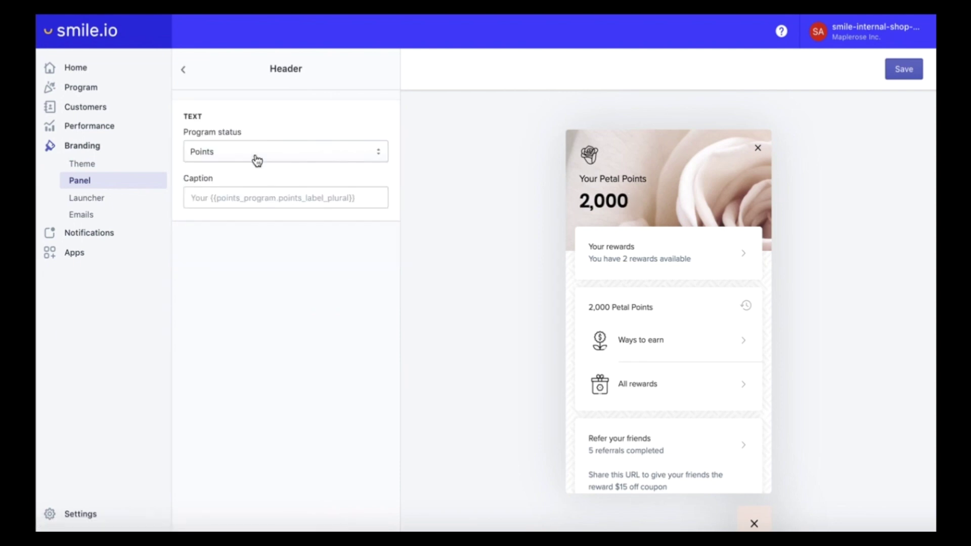
pyautogui.click(255, 153)
pyautogui.click(250, 162)
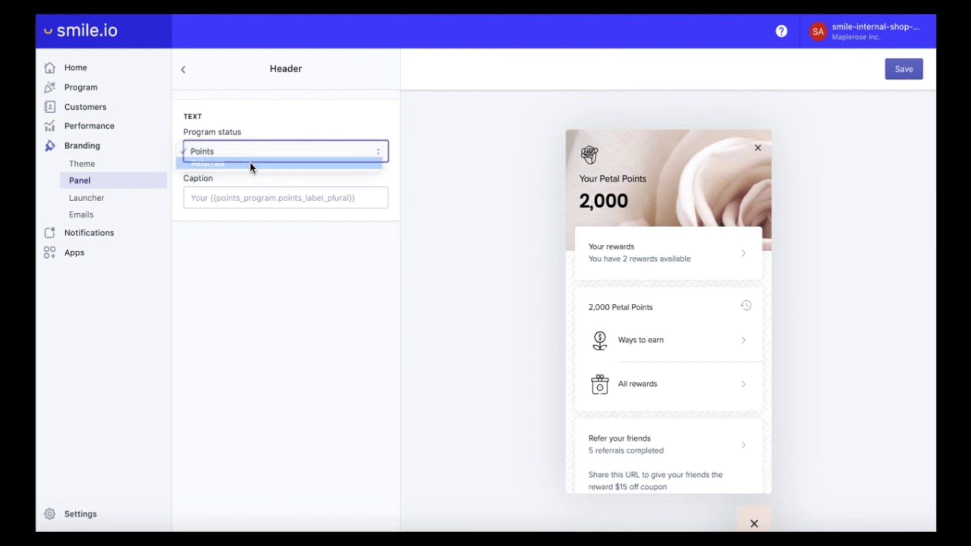
pyautogui.click(183, 71)
# - Move the Referrals card above Points and save the member panel
pyautogui.moveTo(384, 238); pyautogui.dragTo(386, 202)
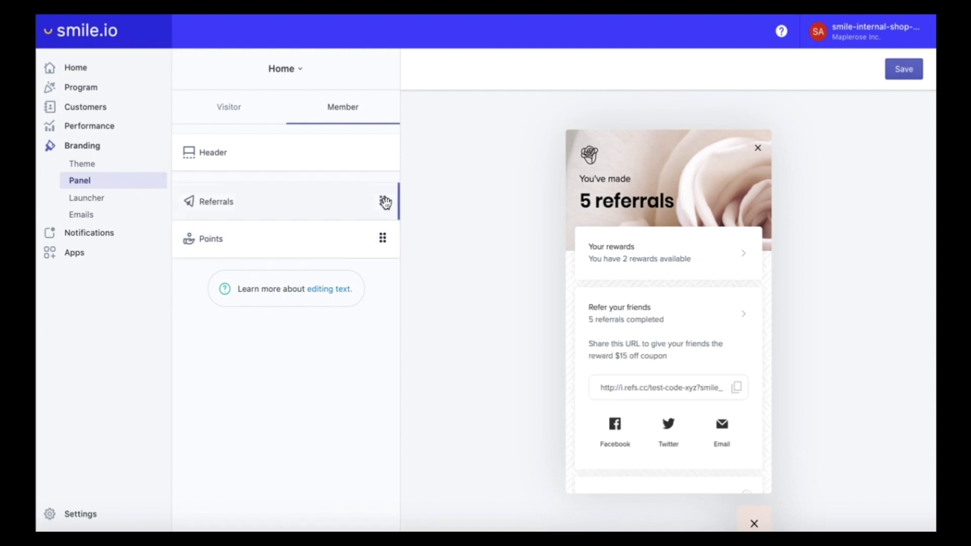
pyautogui.click(80, 180)
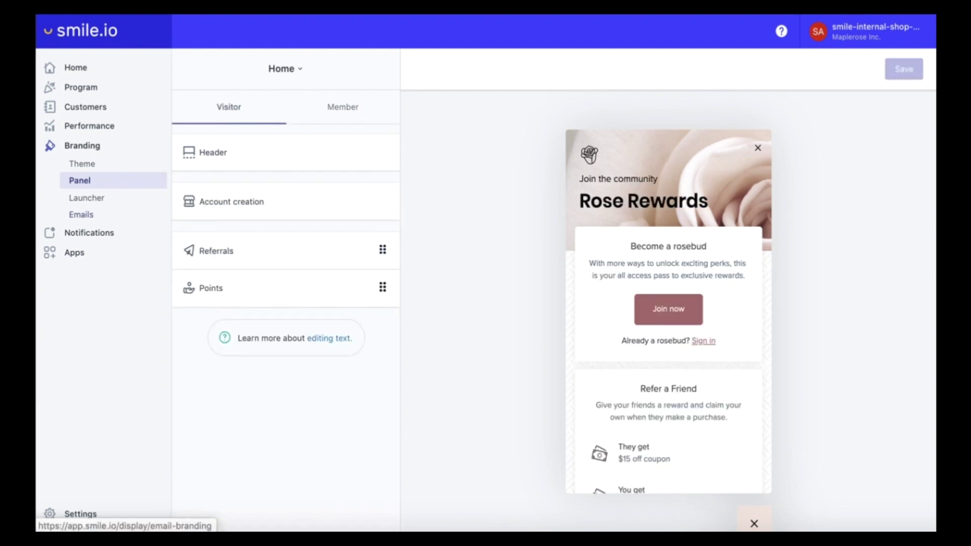
pyautogui.click(61, 213)
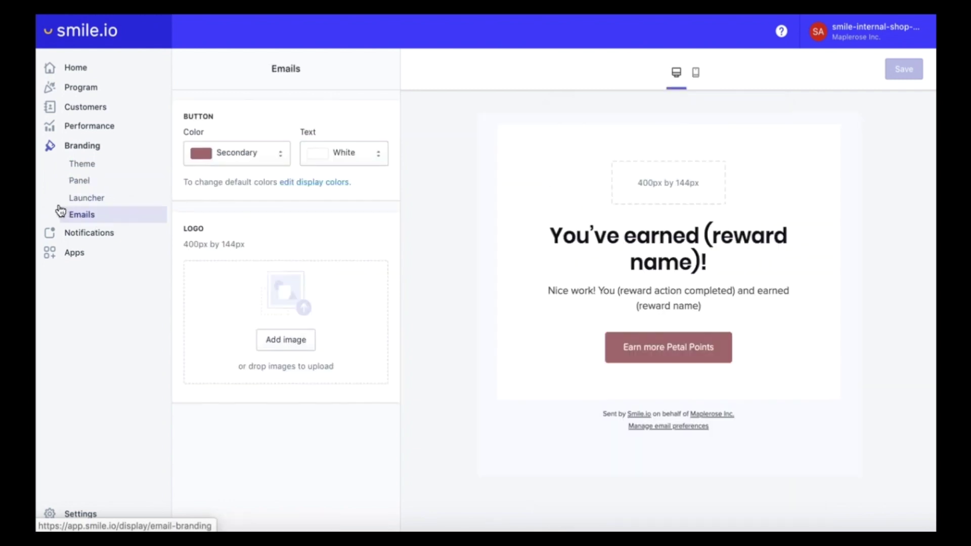
# - Upload Maplerose_Logo_Black.png as the email logo
pyautogui.click(298, 346)
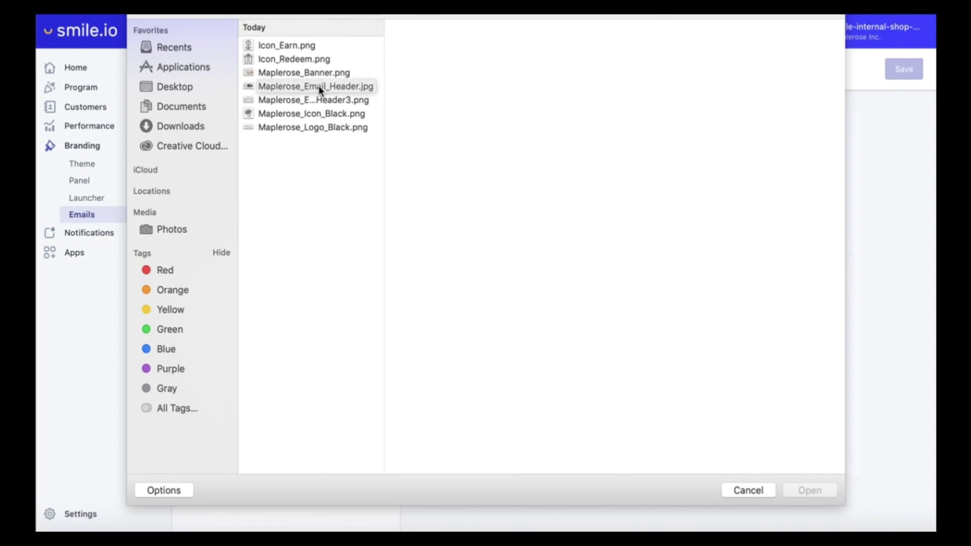
pyautogui.click(316, 103)
pyautogui.click(314, 128)
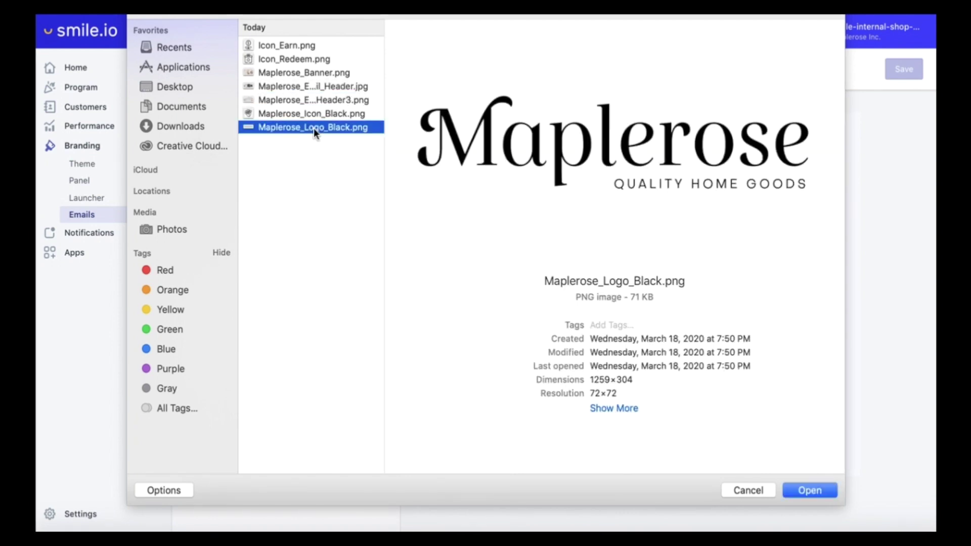
pyautogui.click(805, 491)
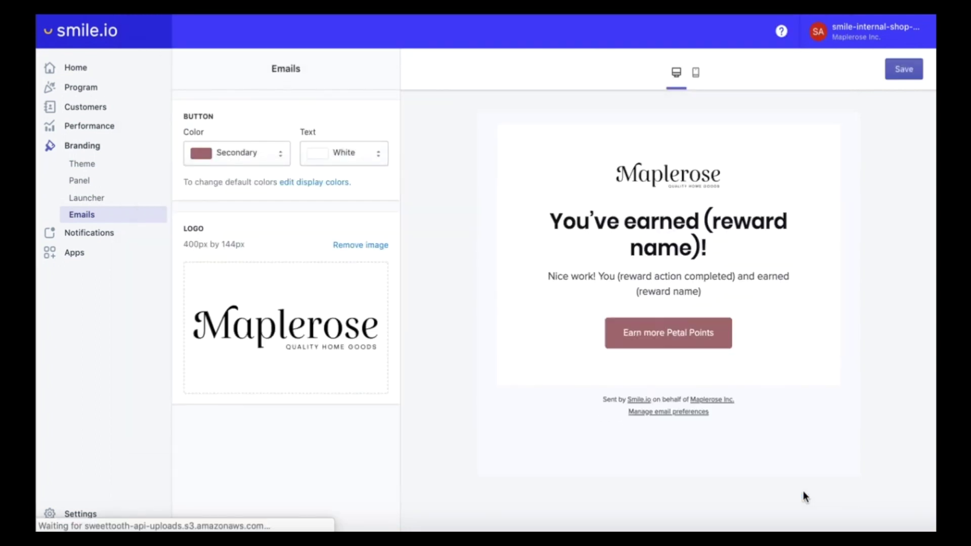
# - Set the email button colour to Primary with black text and save the branding
pyautogui.click(247, 147)
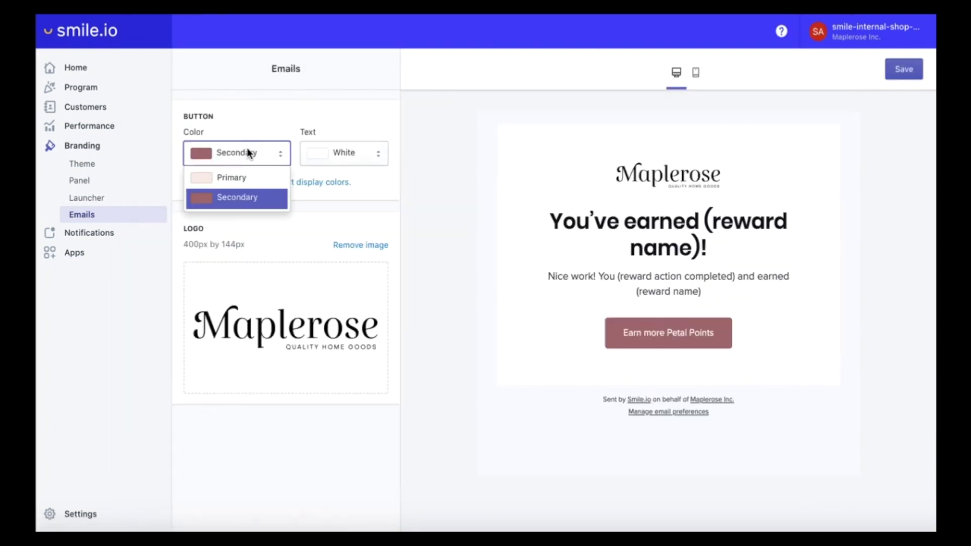
pyautogui.click(241, 178)
pyautogui.click(348, 158)
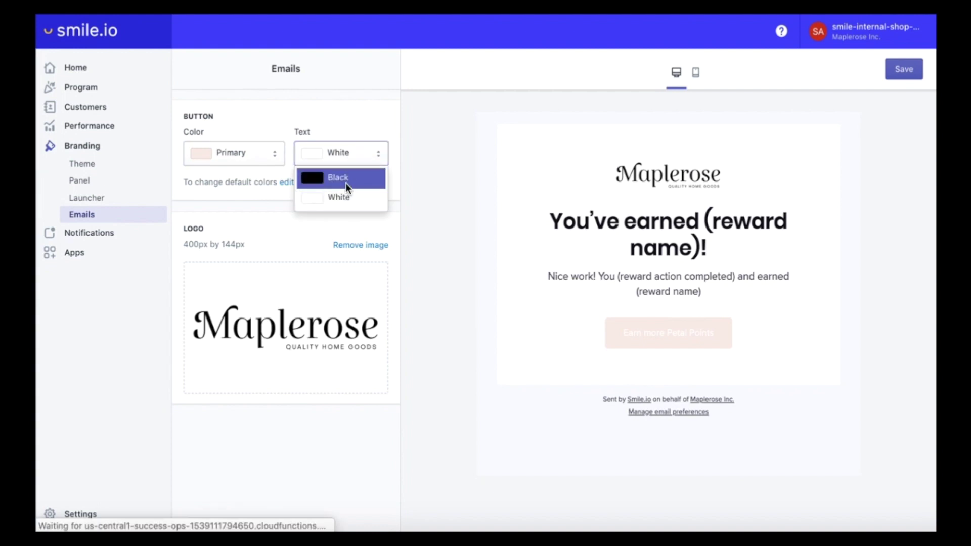
pyautogui.click(345, 182)
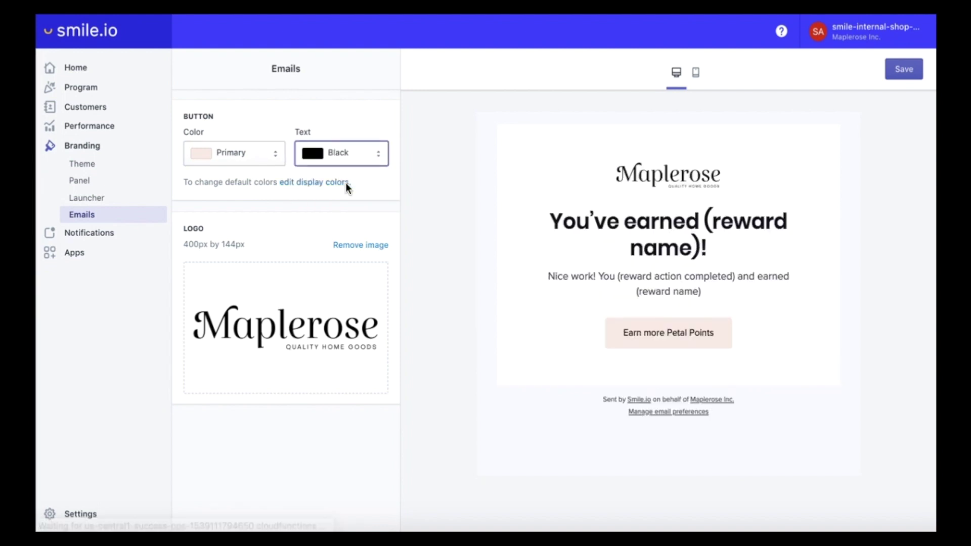
pyautogui.click(908, 71)
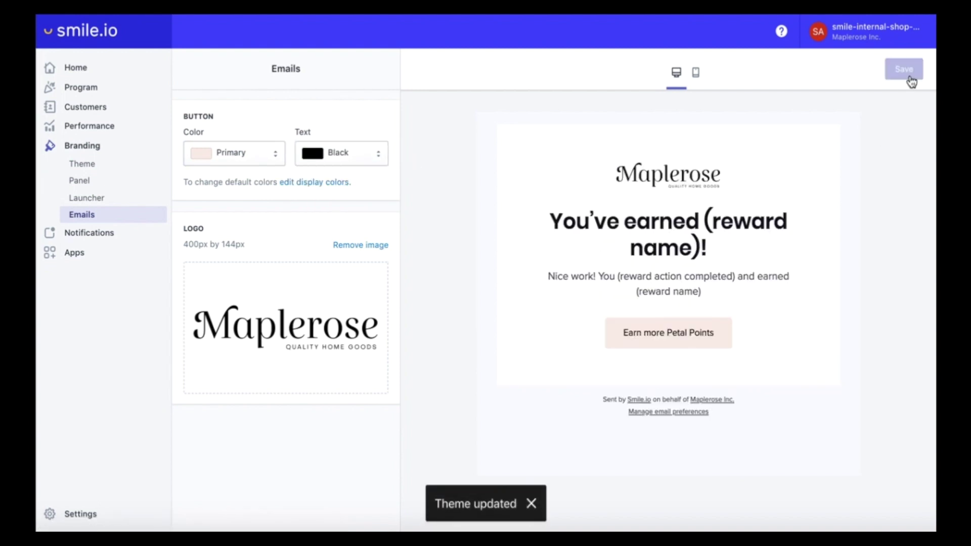
pyautogui.click(78, 236)
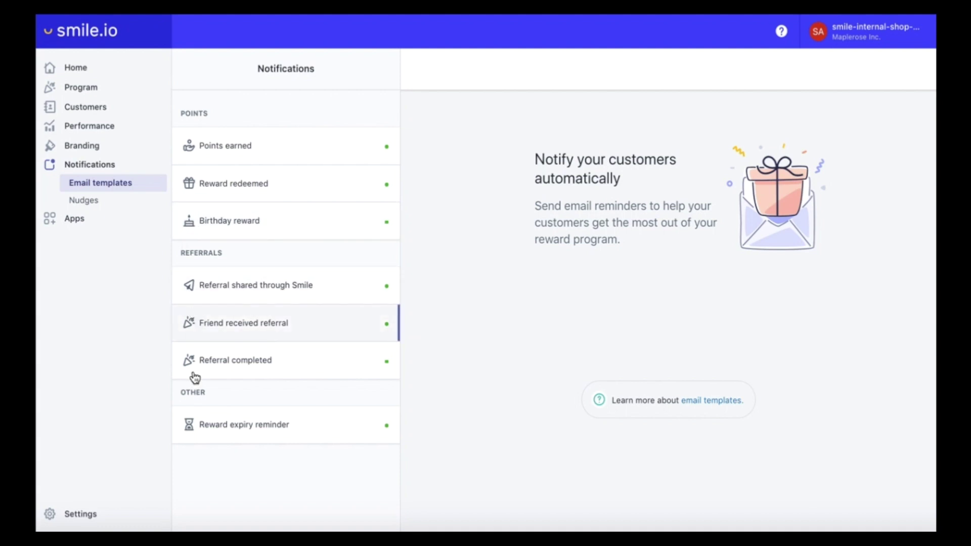
# - Add the Maplerose email header image as the banner of the Points earned template
pyautogui.click(279, 151)
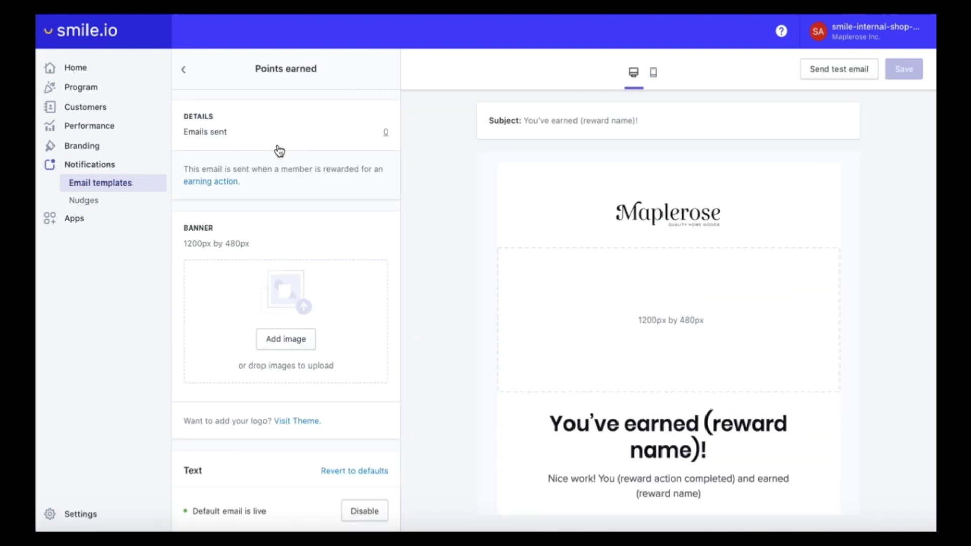
pyautogui.click(280, 346)
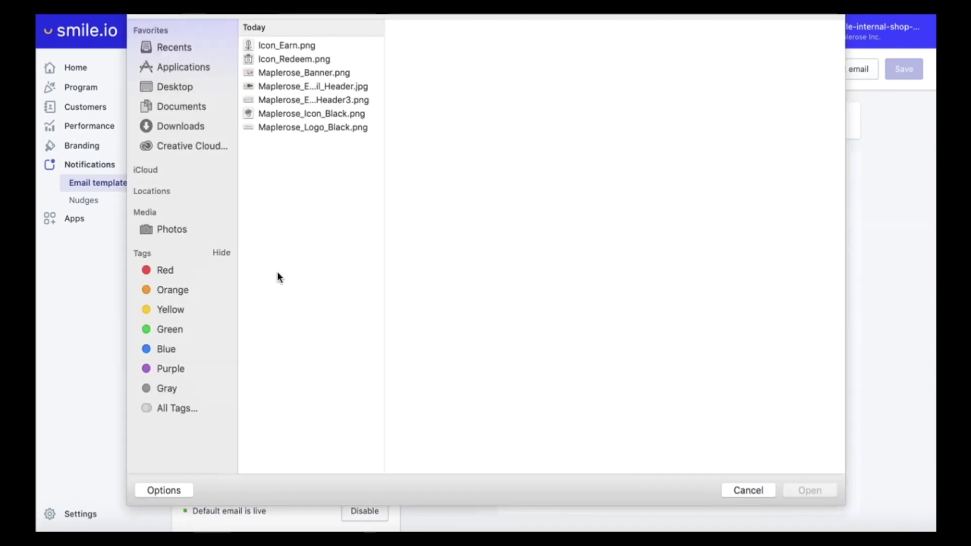
pyautogui.click(288, 86)
pyautogui.click(798, 490)
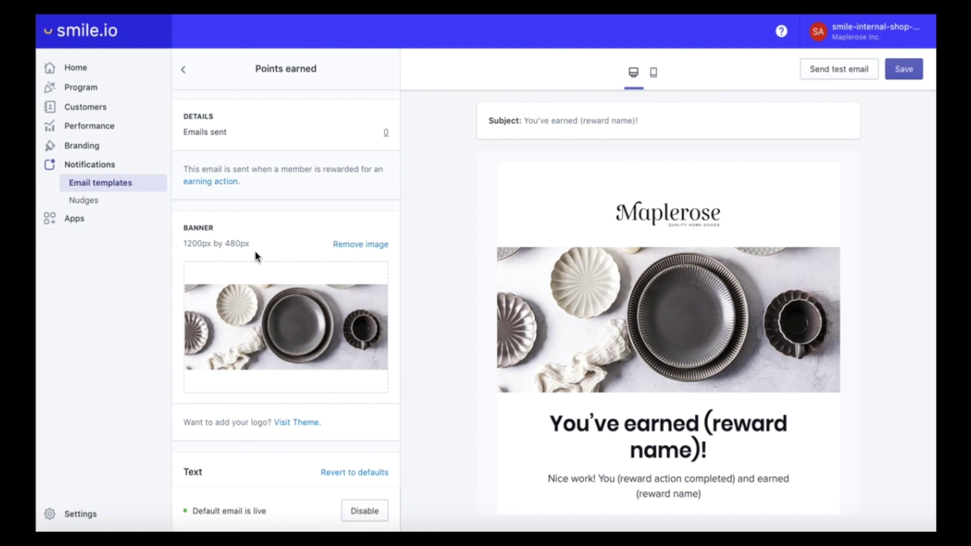
# - Review the Points earned email, selecting its title and description text fields
pyautogui.scroll(-3, 598, 296)
pyautogui.scroll(-5, 239, 240)
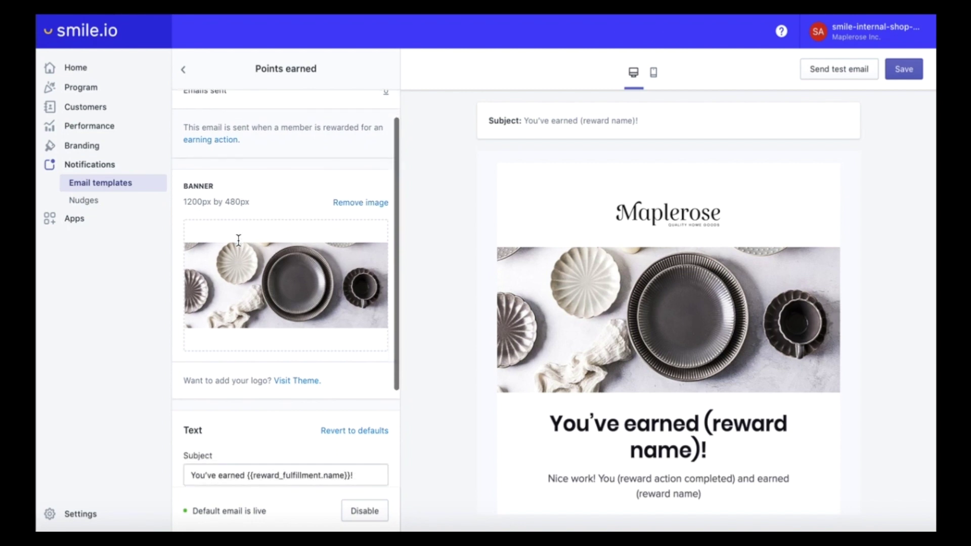
pyautogui.scroll(-1, 239, 240)
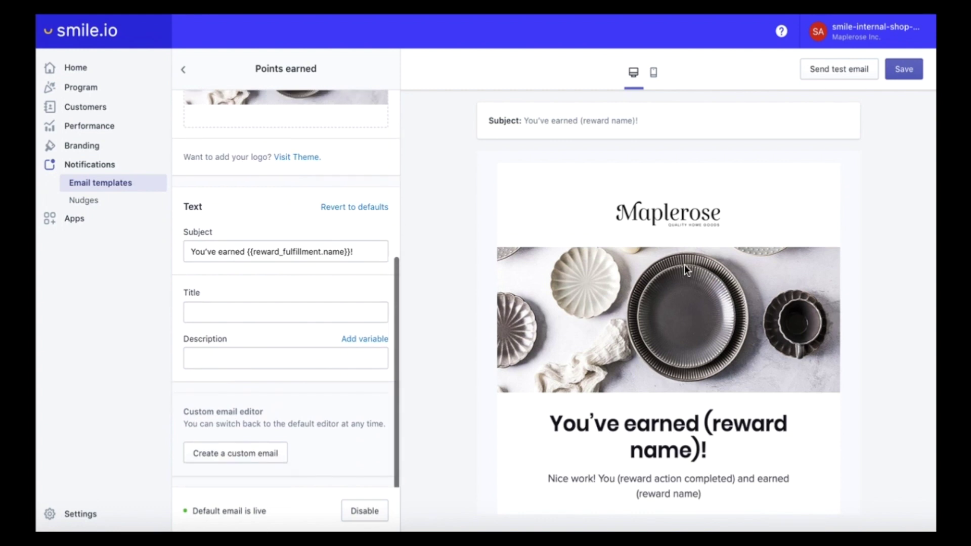
pyautogui.scroll(-2, 685, 265)
pyautogui.scroll(2, 699, 268)
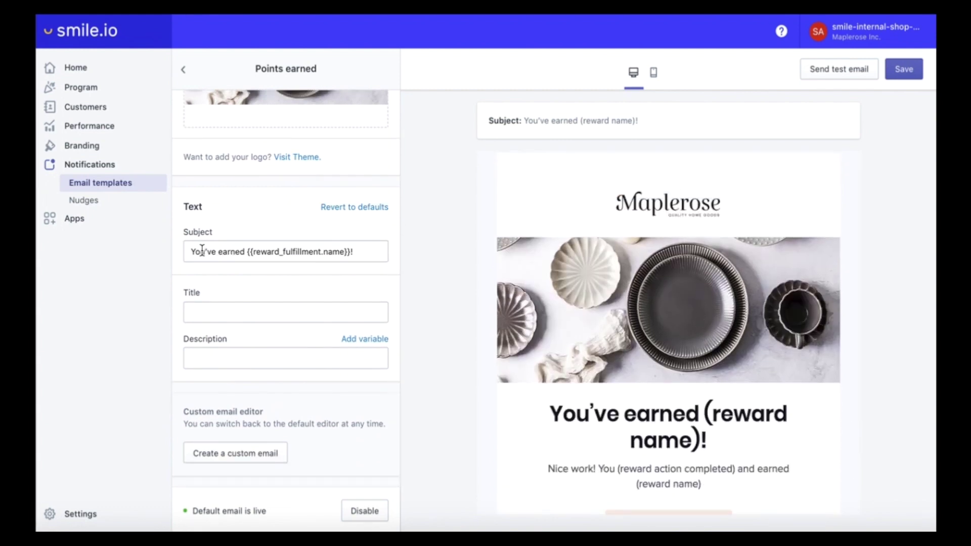
pyautogui.click(201, 314)
pyautogui.click(202, 357)
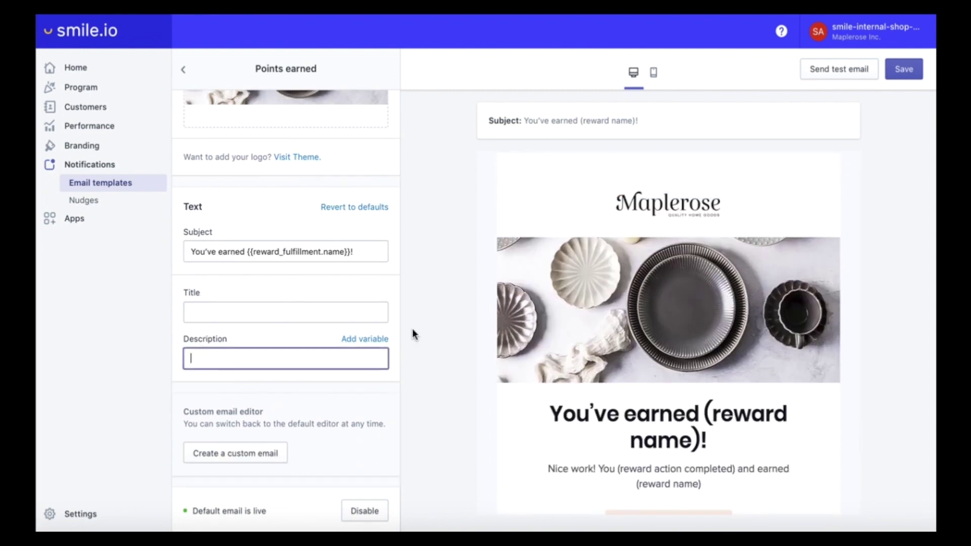
pyautogui.scroll(-2, 579, 357)
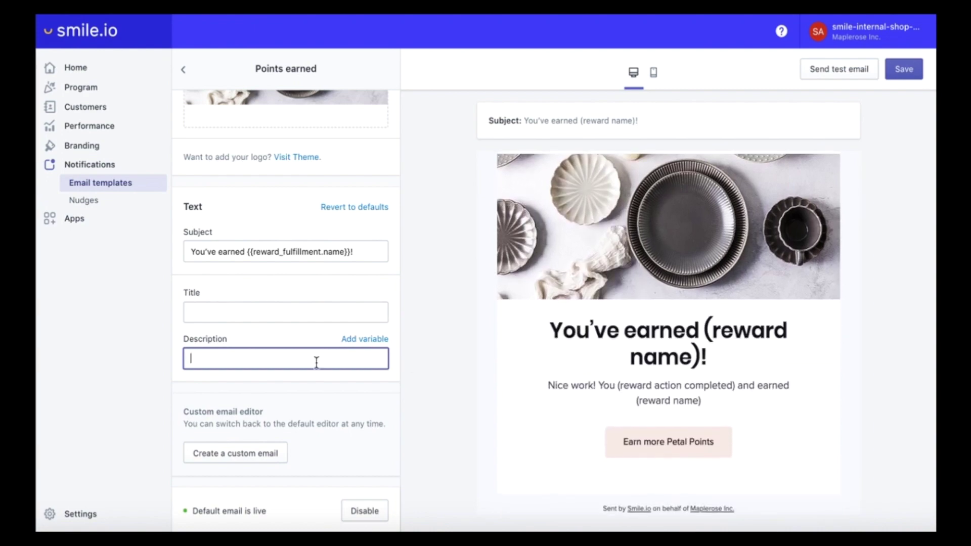
pyautogui.scroll(5, 317, 361)
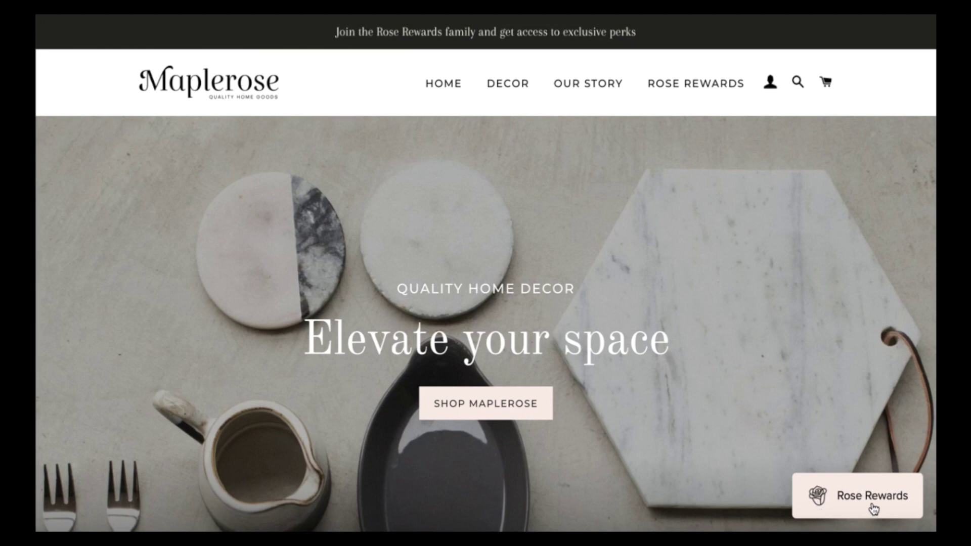
# - Open the storefront's Rose Rewards panel, browse its cards, then follow its sign-in link
pyautogui.scroll(-1, 691, 460)
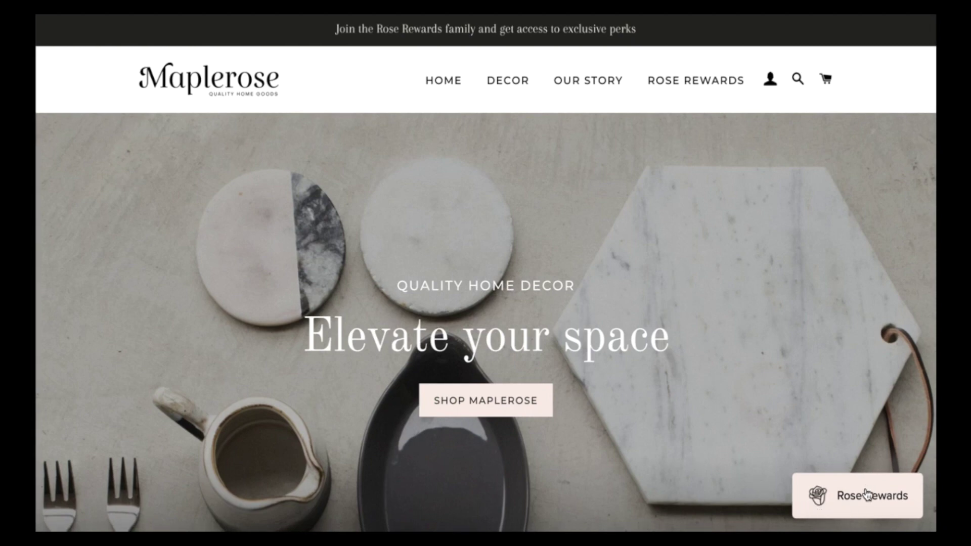
pyautogui.click(903, 504)
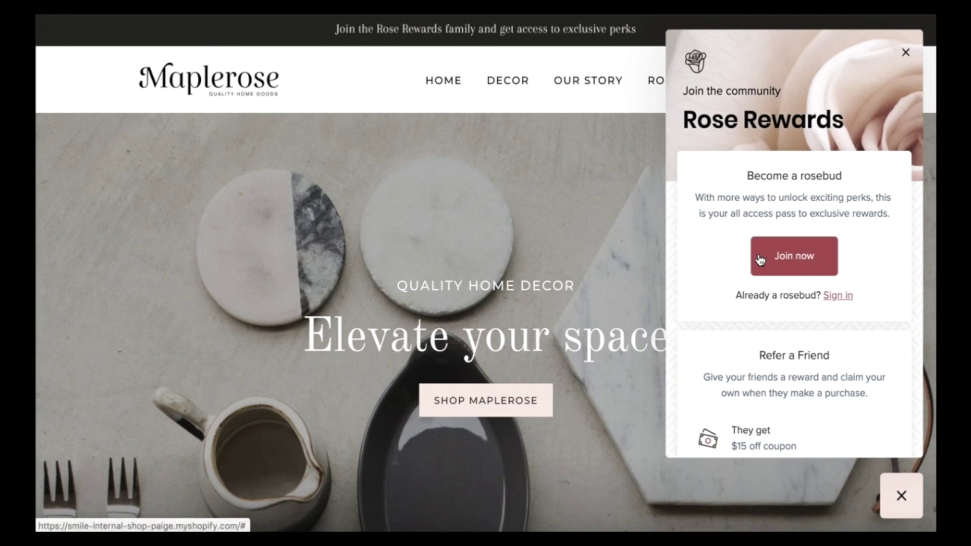
pyautogui.scroll(-6, 725, 297)
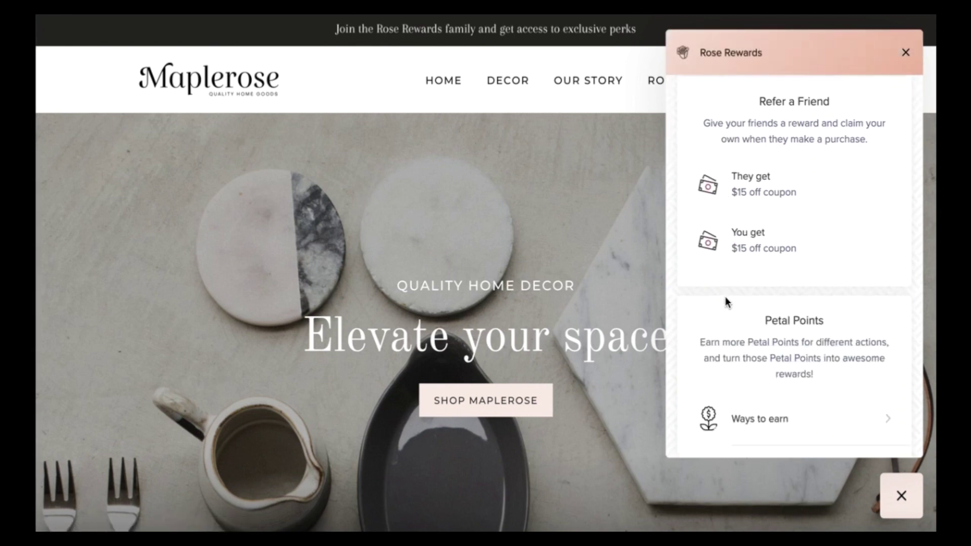
pyautogui.scroll(-1, 726, 297)
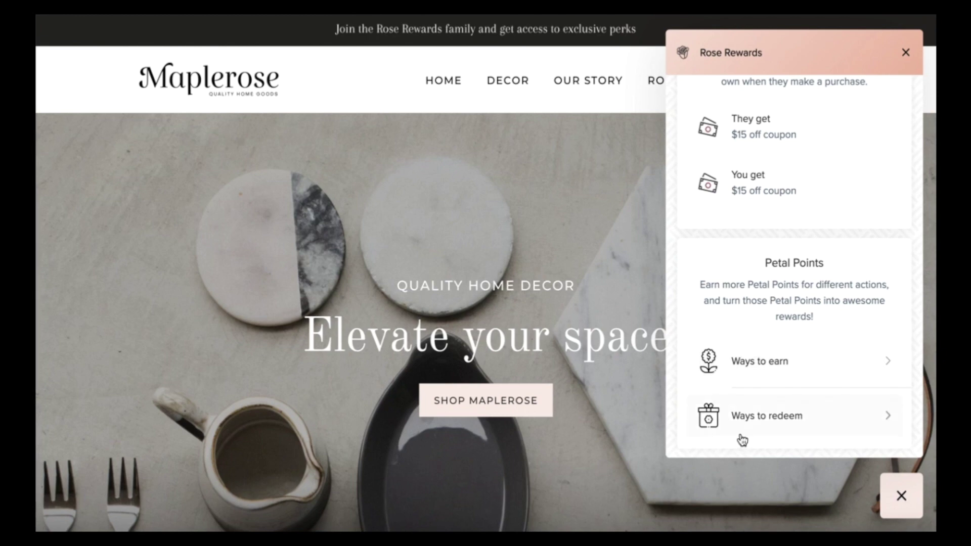
pyautogui.scroll(6, 742, 440)
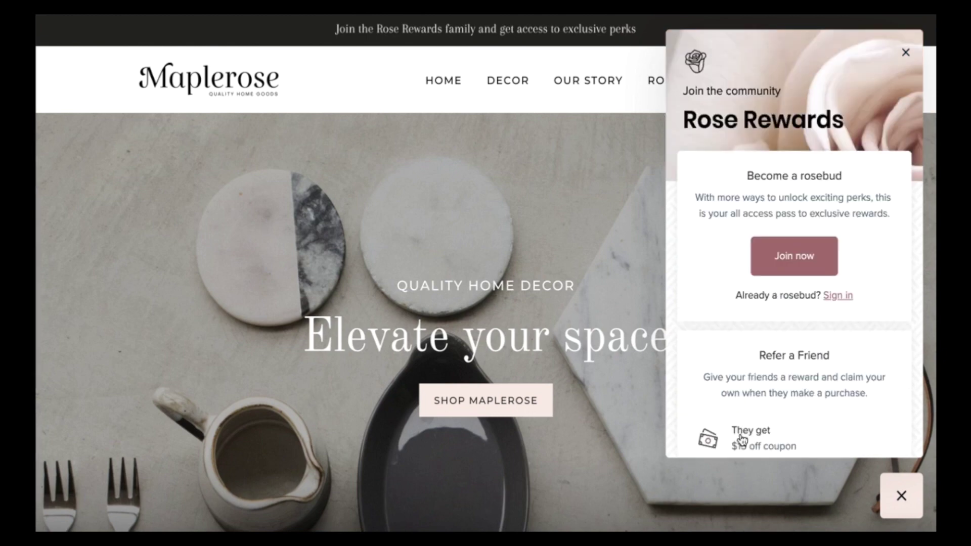
pyautogui.click(835, 297)
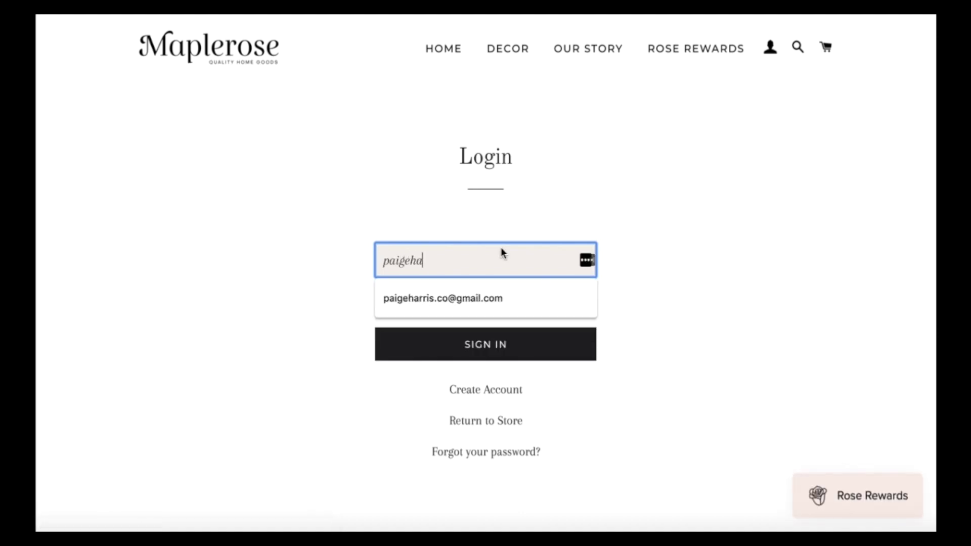
# - Sign in with the customer's e-mail and password, dismissing the password manager prompt
pyautogui.click(439, 302)
pyautogui.click(439, 309)
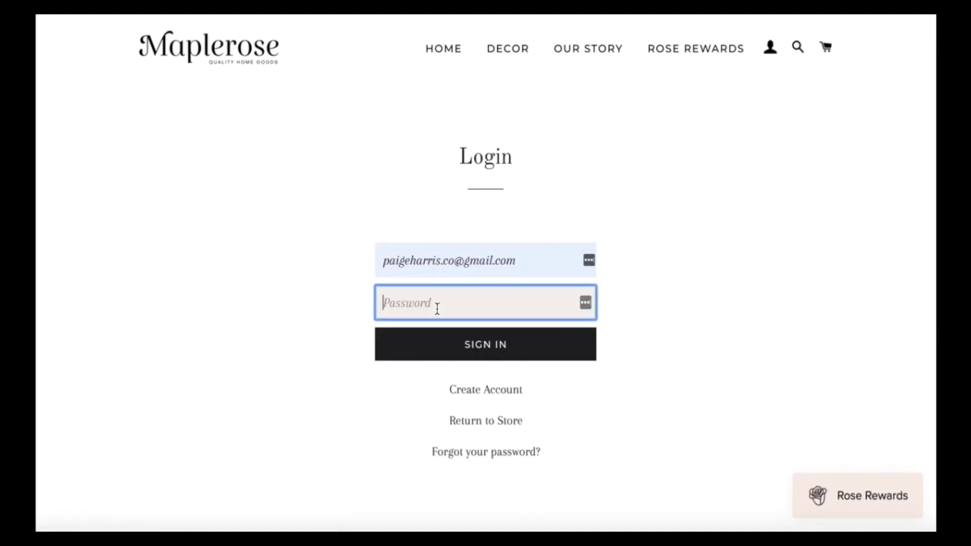
pyautogui.write('••••••••')
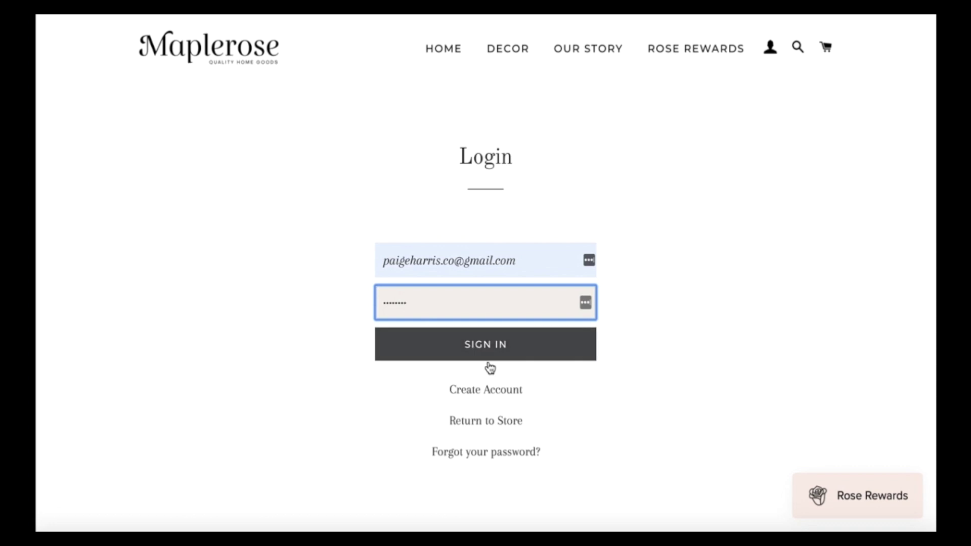
pyautogui.click(488, 350)
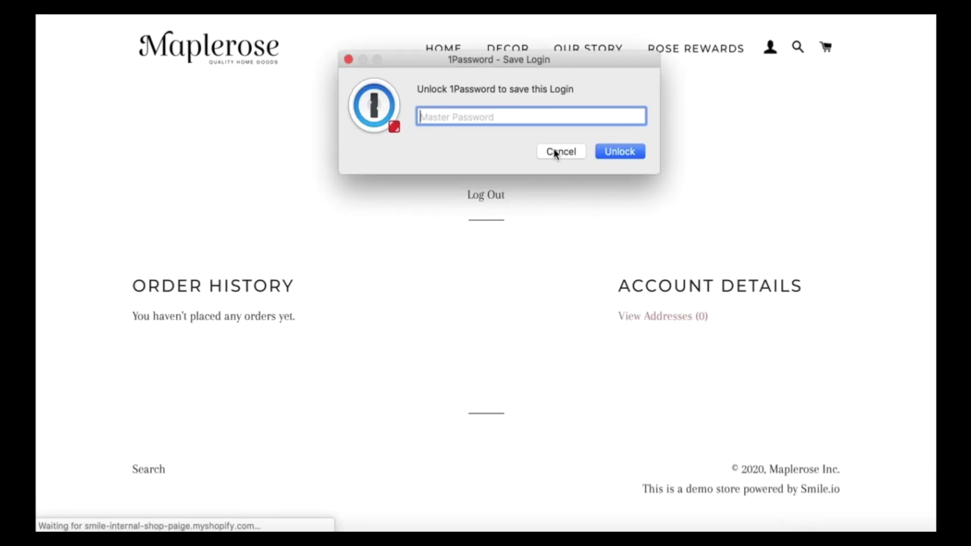
pyautogui.click(557, 151)
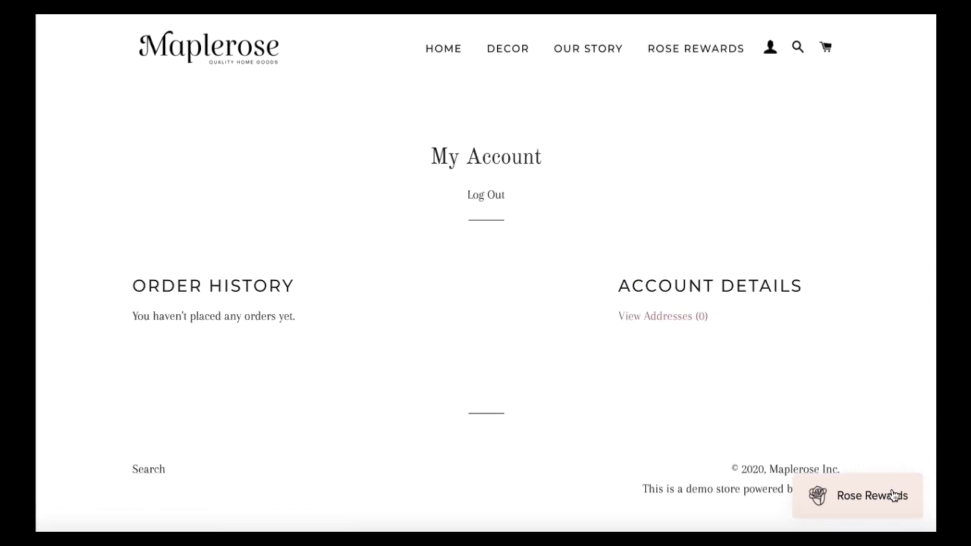
# - View the member rewards panel, close it, return home, and reopen Rose Rewards
pyautogui.click(894, 496)
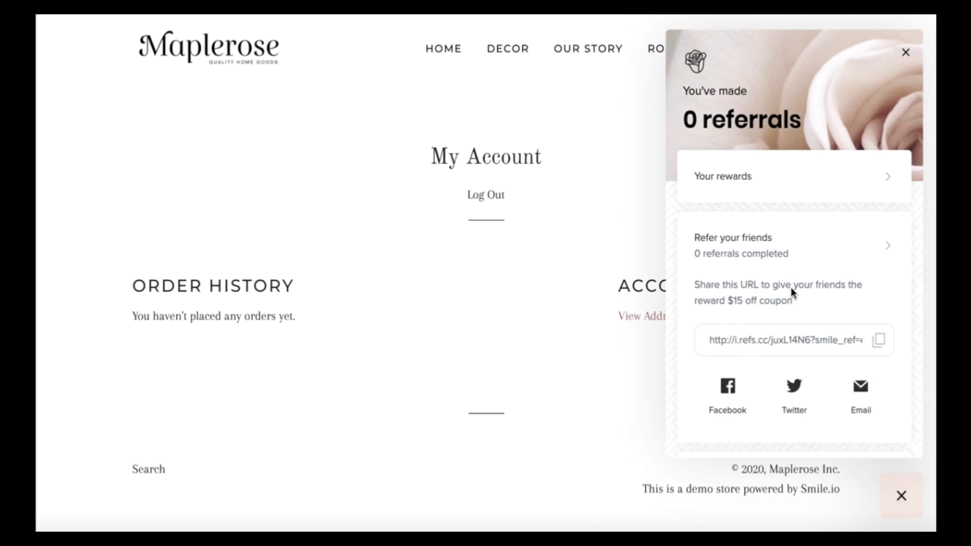
pyautogui.scroll(-3, 791, 293)
pyautogui.scroll(3, 791, 293)
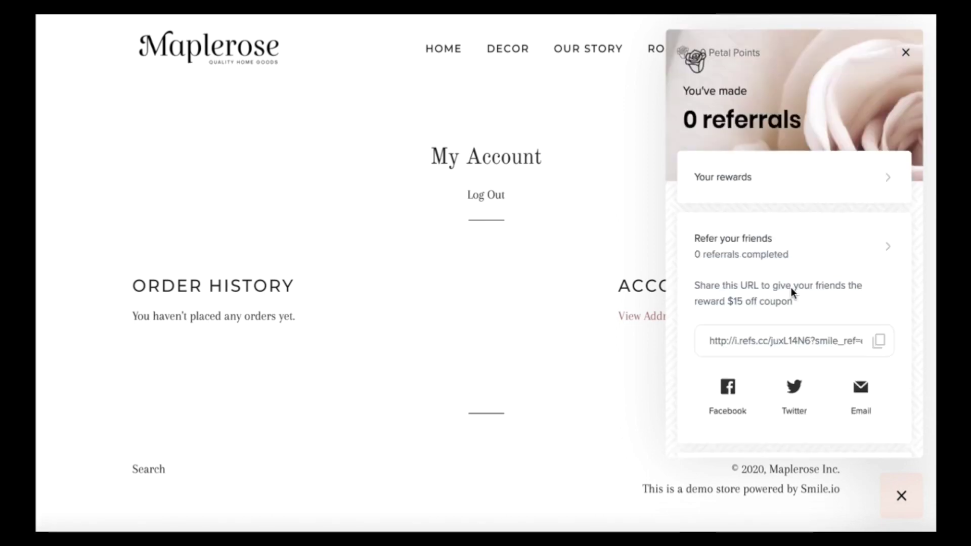
pyautogui.click(899, 506)
pyautogui.click(240, 65)
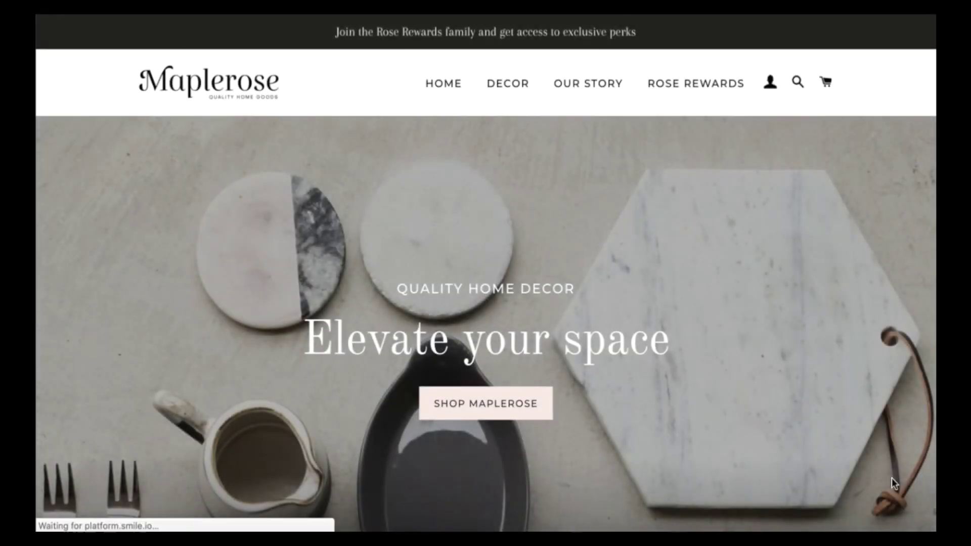
pyautogui.click(860, 496)
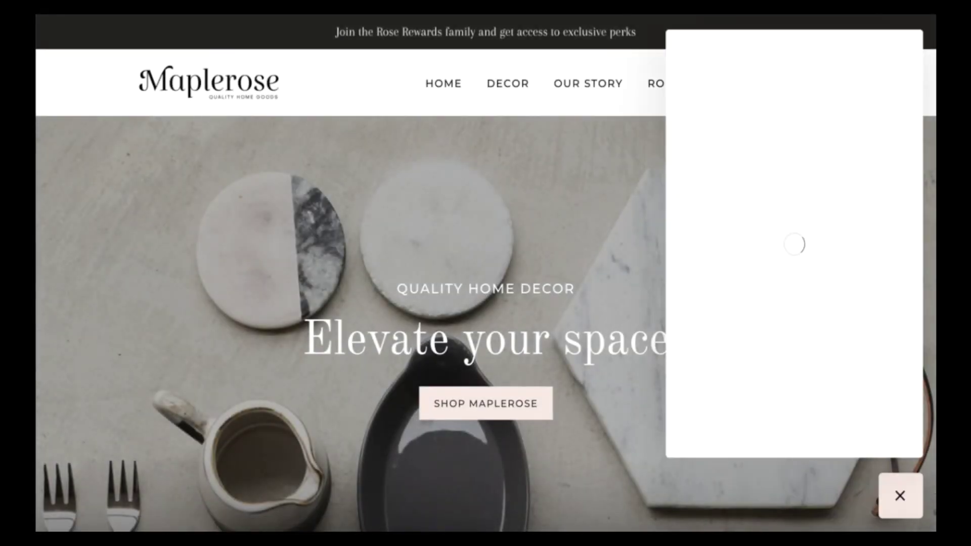